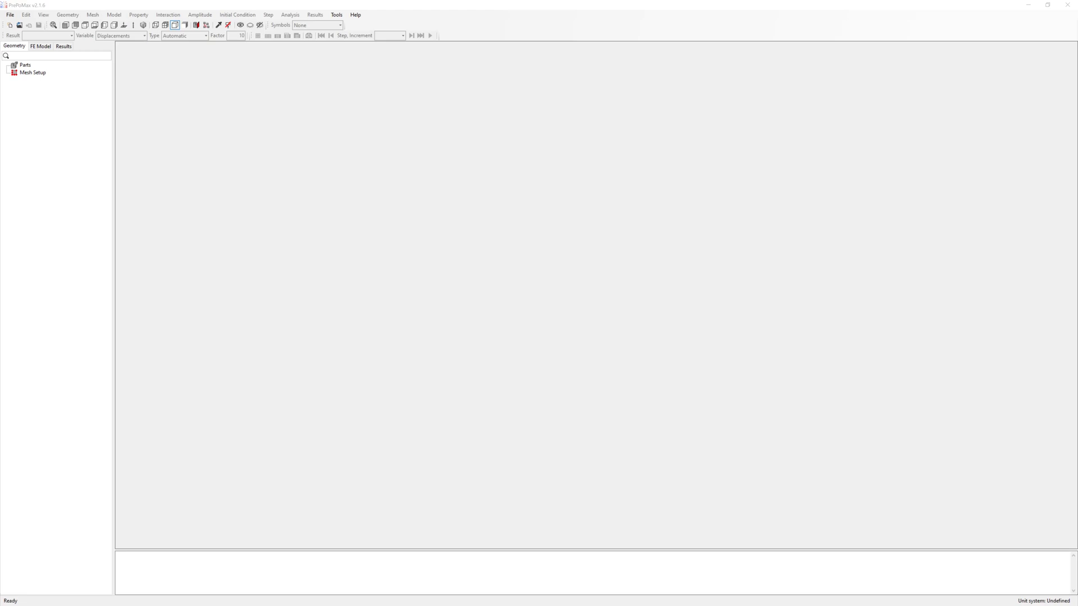
Step: Start a new model using the mm, ton, s, °C unit system
click(9, 25)
click(70, 120)
click(134, 267)
Step: Import beam_50x50x500mm.step from the TEMP folder and view the beam in 3D
click(10, 14)
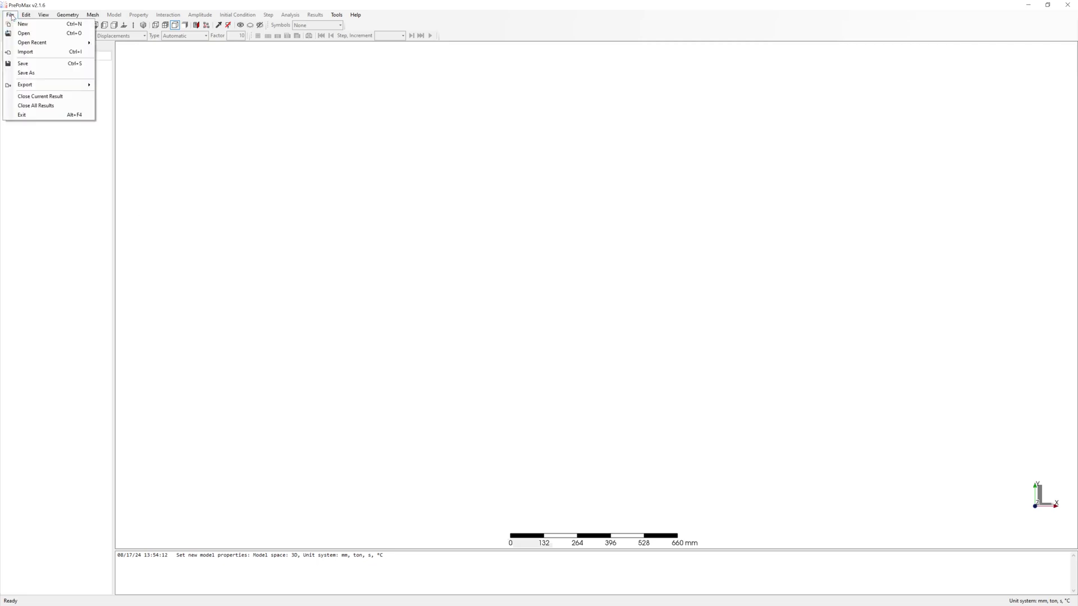
click(25, 52)
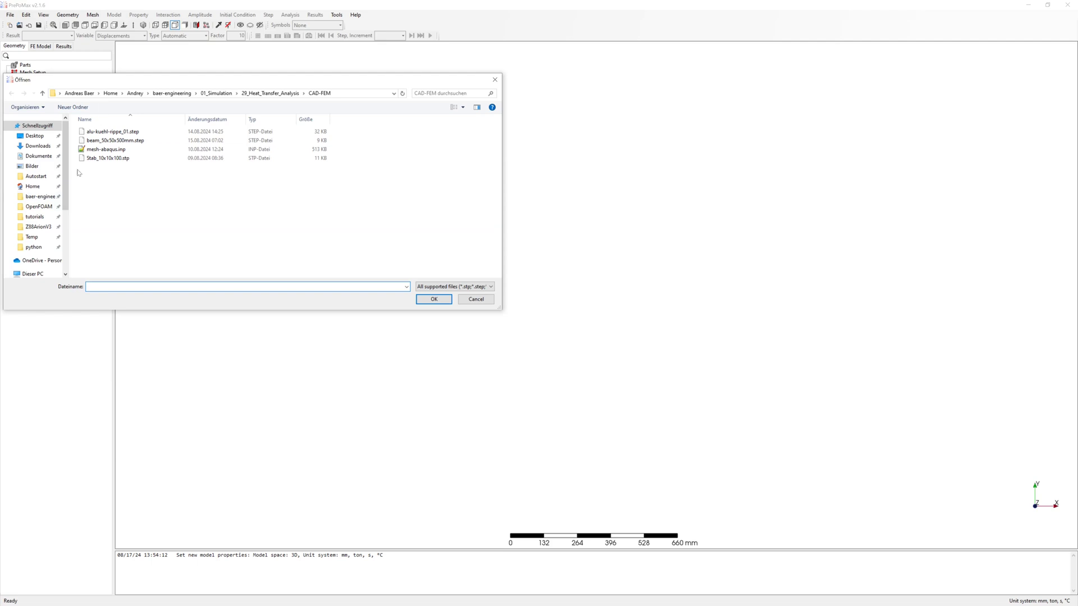
double_click(93, 211)
click(109, 140)
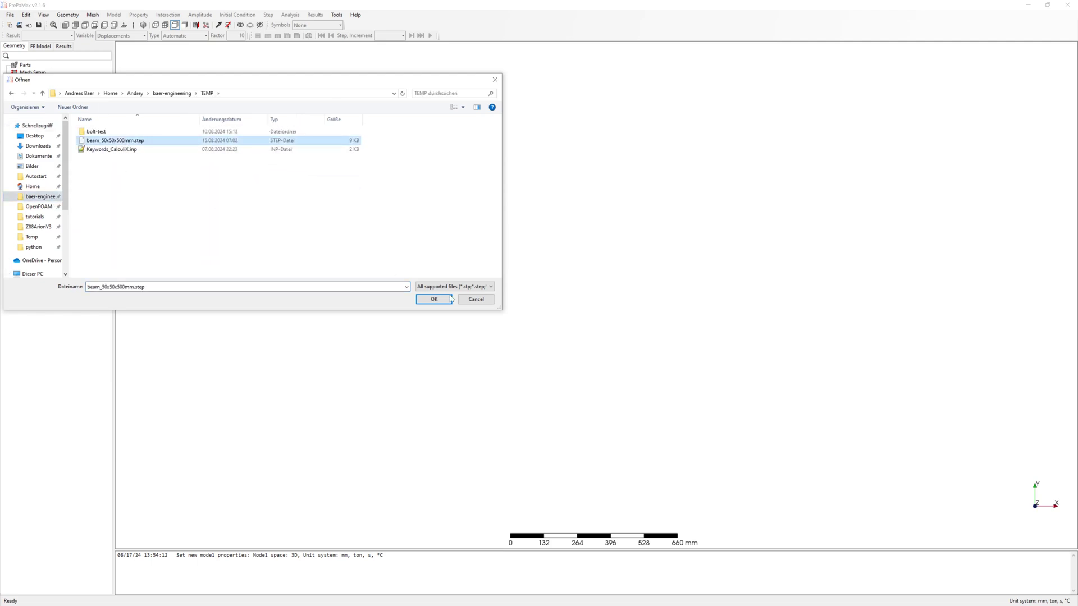
click(434, 299)
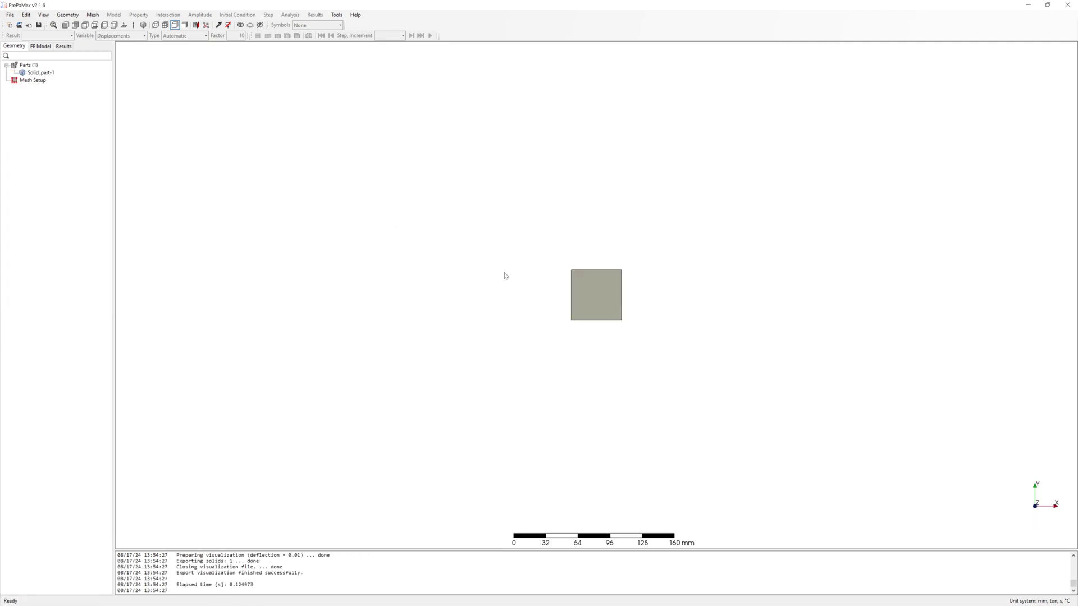
middle_drag(542, 316, 698, 322)
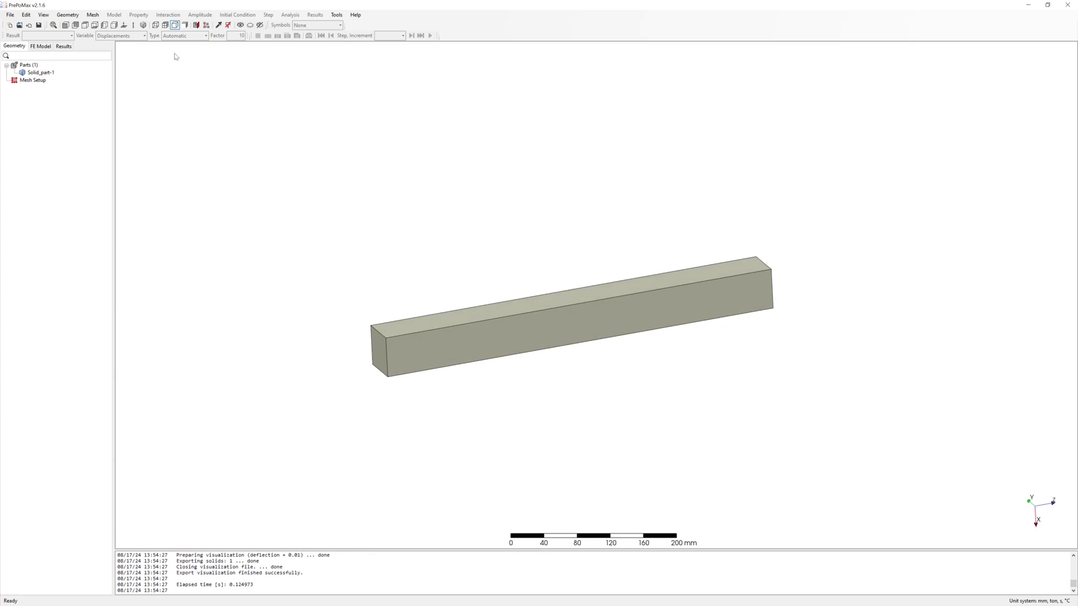
Step: Add meshing parameters for the beam with 20 mm element size and first-order elements
click(93, 16)
mouse_move(124, 25)
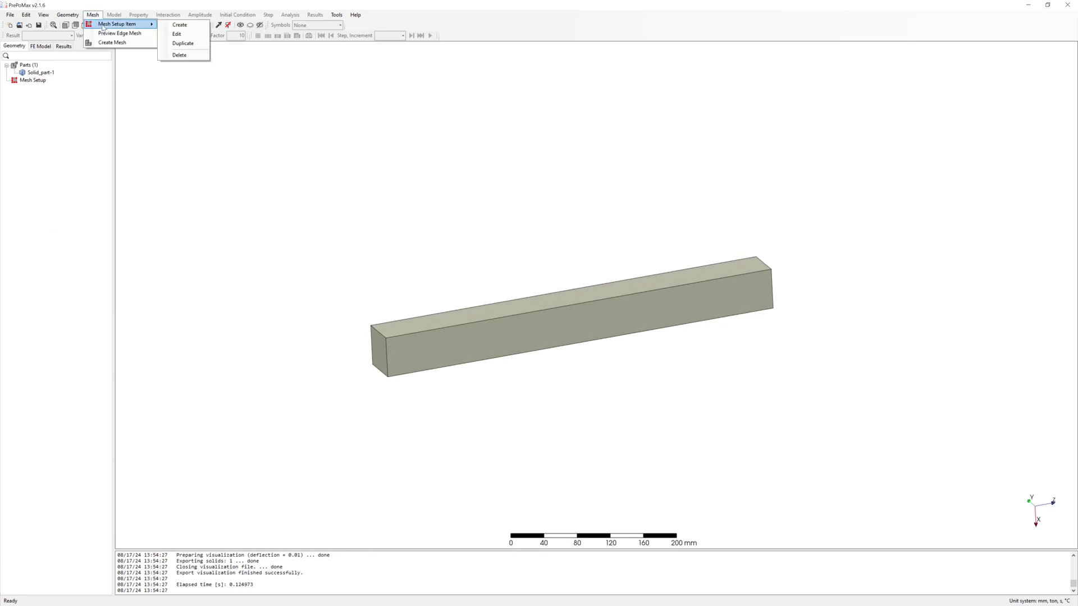
click(187, 30)
click(93, 72)
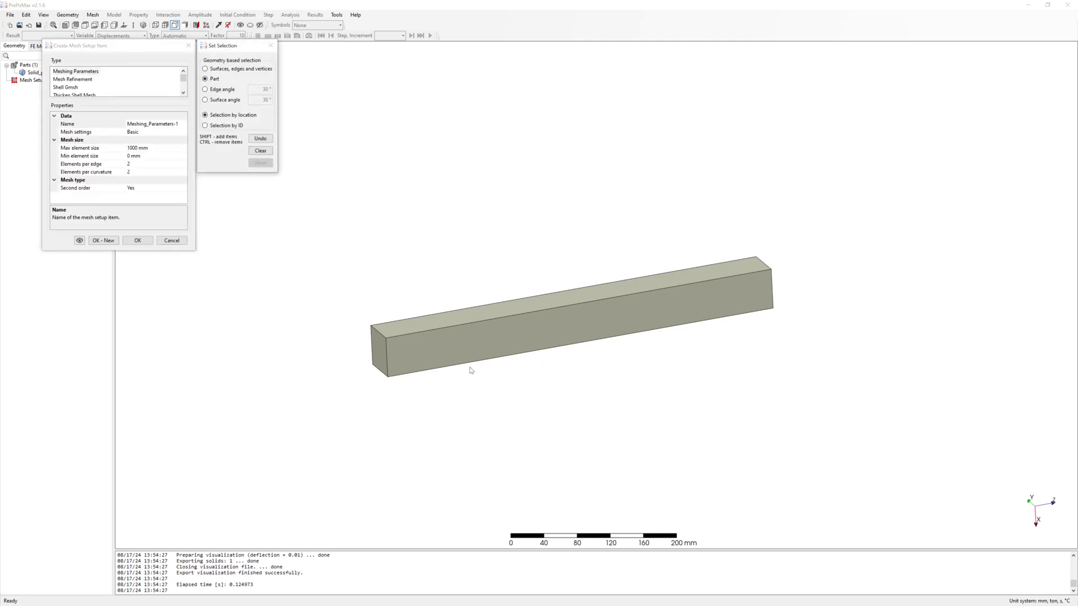
click(486, 341)
click(131, 148)
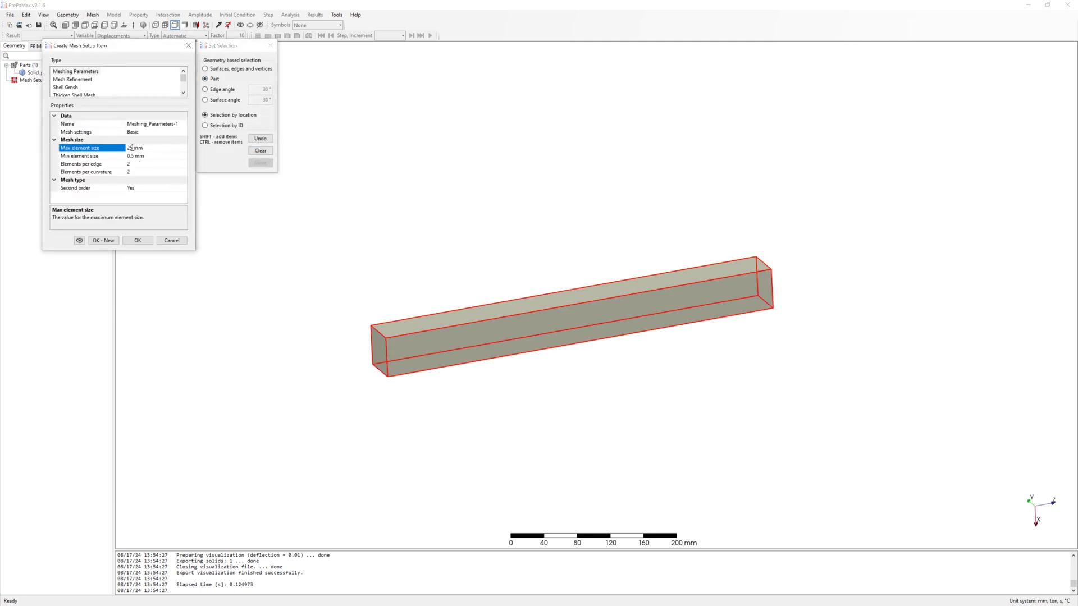
key(Down)
text(20)
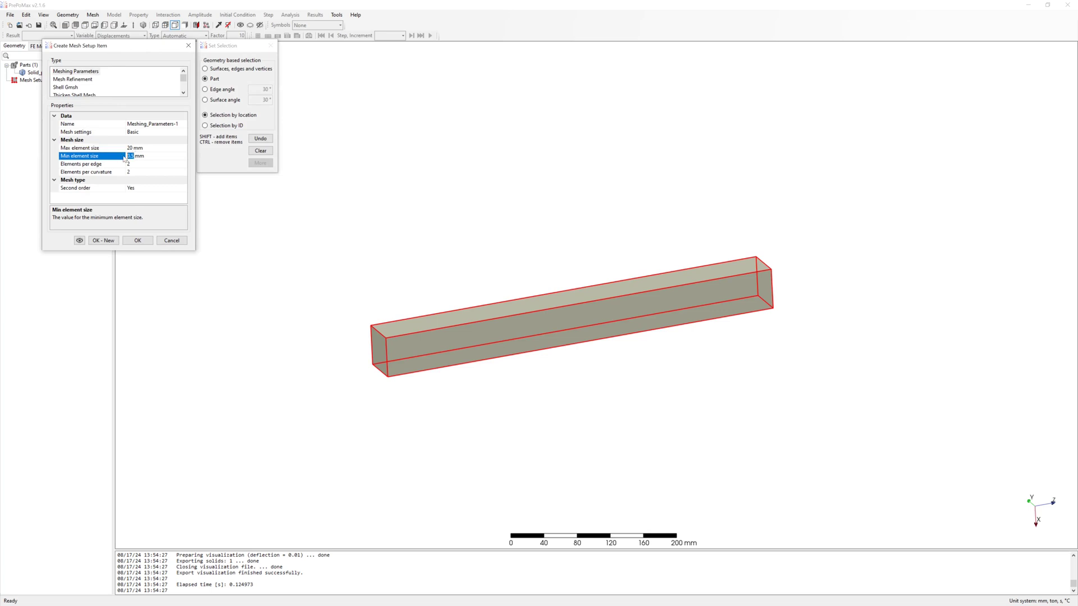
click(142, 189)
click(142, 189)
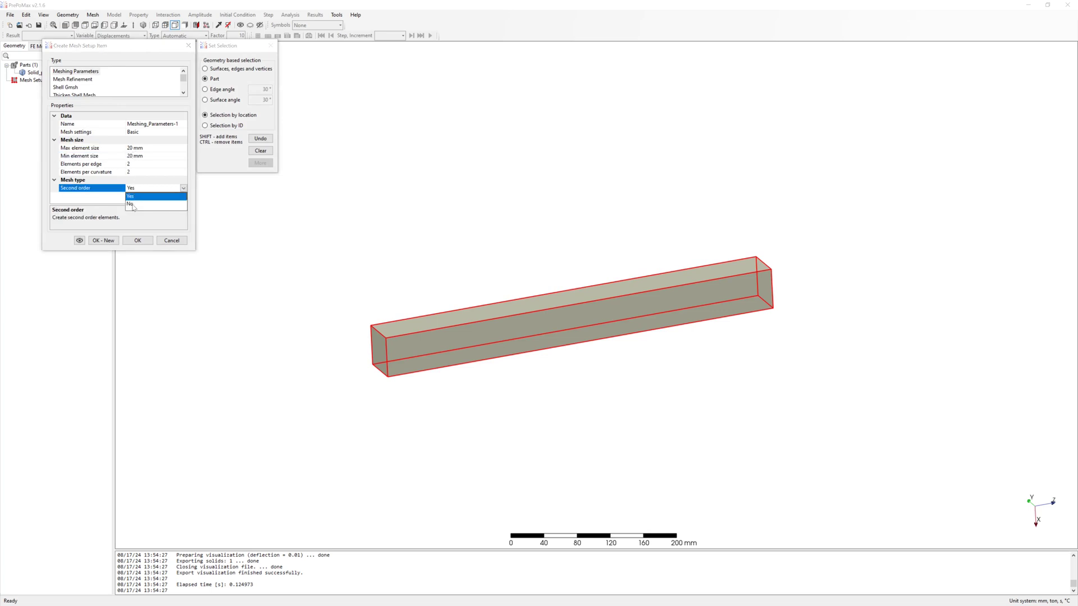
click(138, 198)
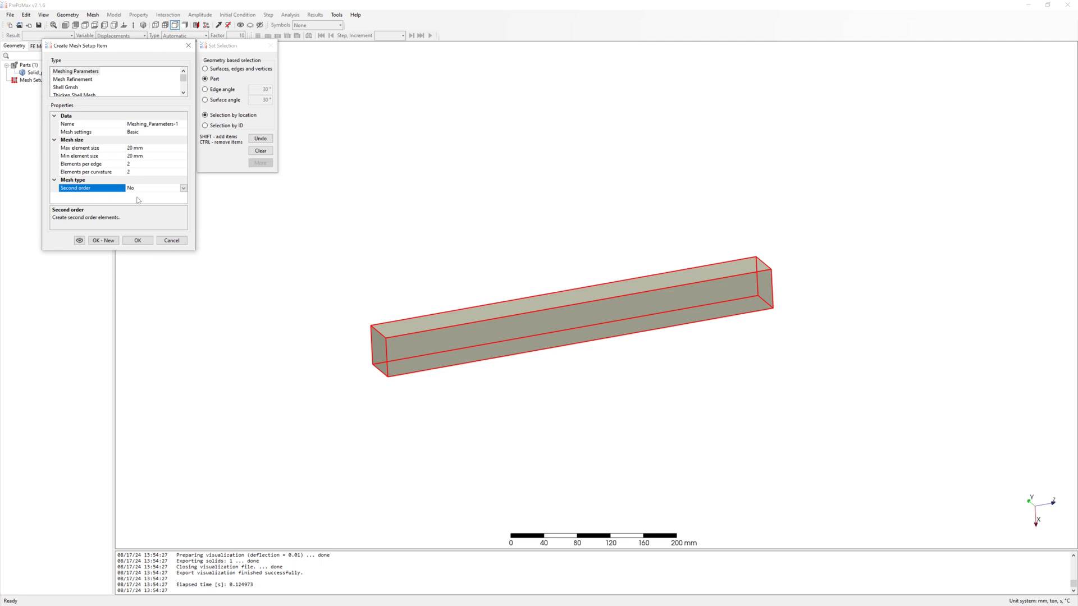
click(137, 240)
Step: Add an extrude mesh on the beam's end face using Frontal-Delaunay for quads and Blossom recombination
click(100, 16)
click(112, 21)
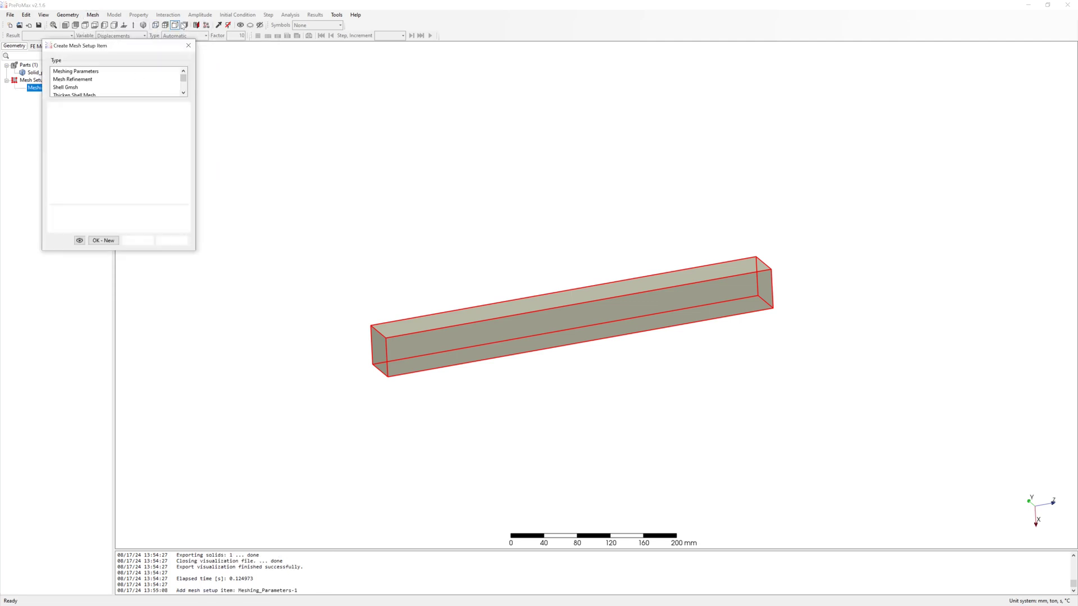
scroll(84, 81, down, 2)
click(79, 88)
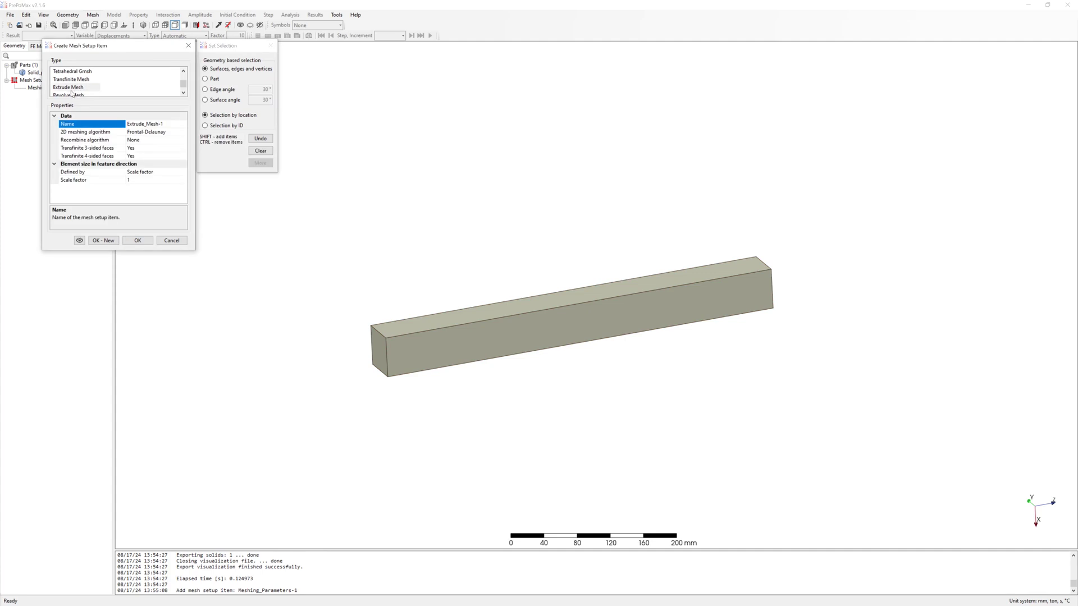
click(378, 349)
middle_drag(385, 258, 409, 272)
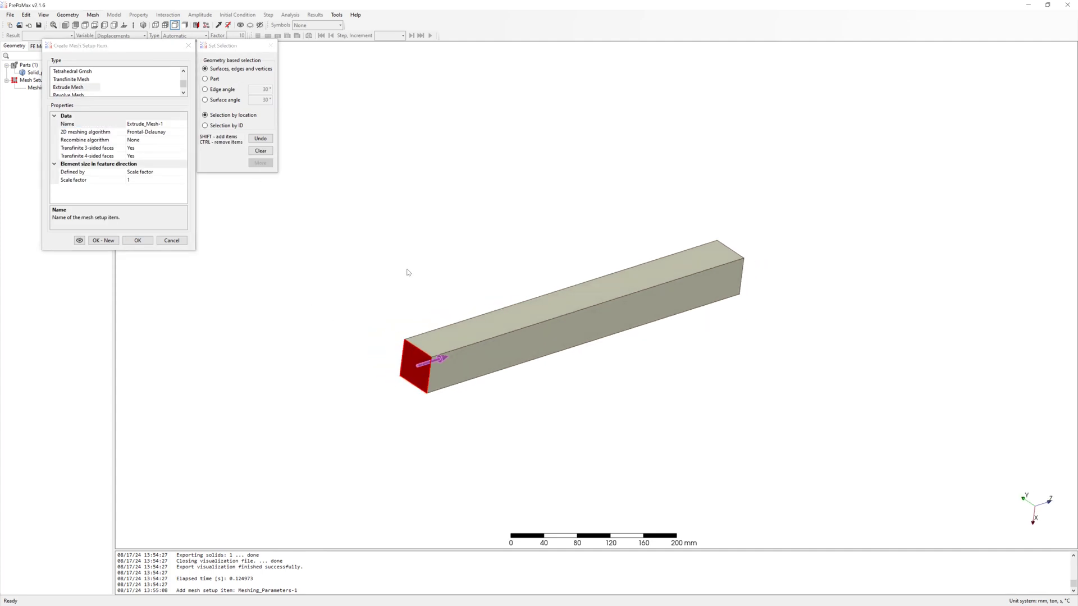
click(176, 133)
click(182, 132)
click(160, 179)
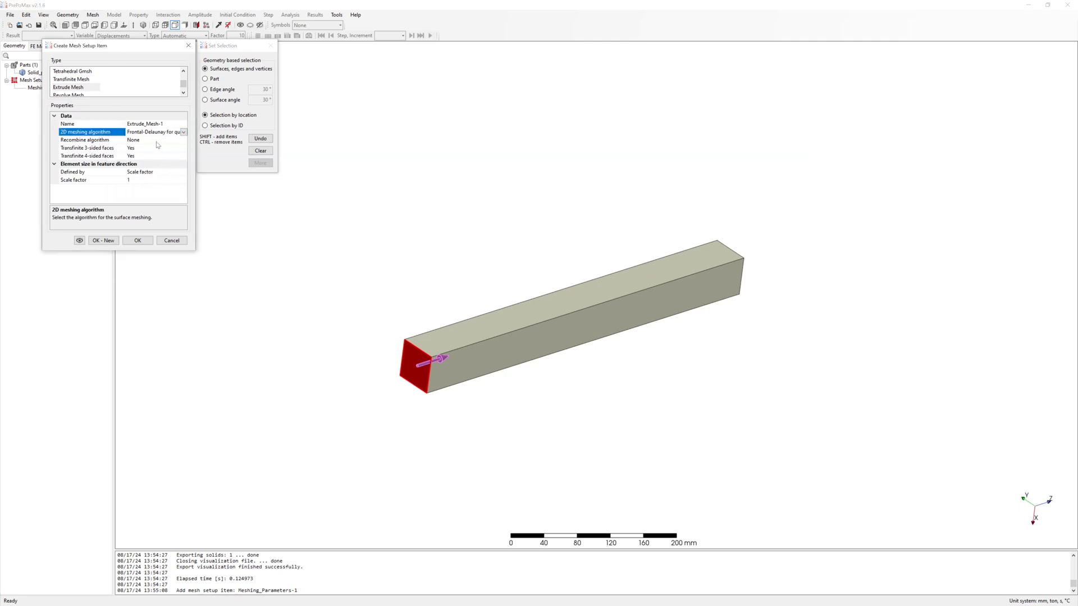
click(156, 141)
click(183, 140)
click(144, 165)
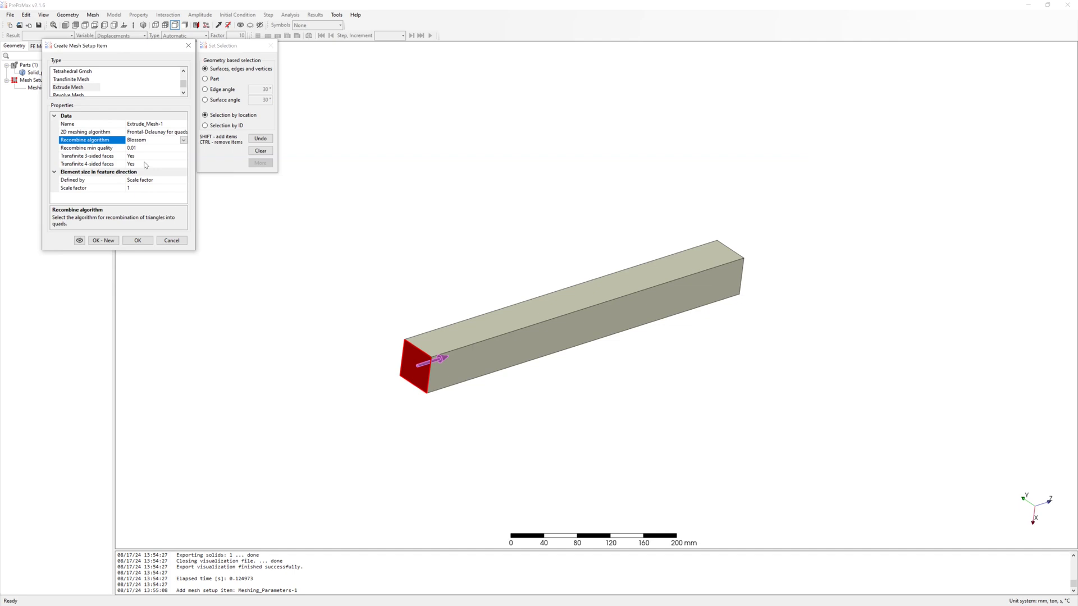
Step: Define the extrusion by 25 elements, preview it and confirm the extrude mesh
click(149, 180)
click(184, 180)
click(163, 198)
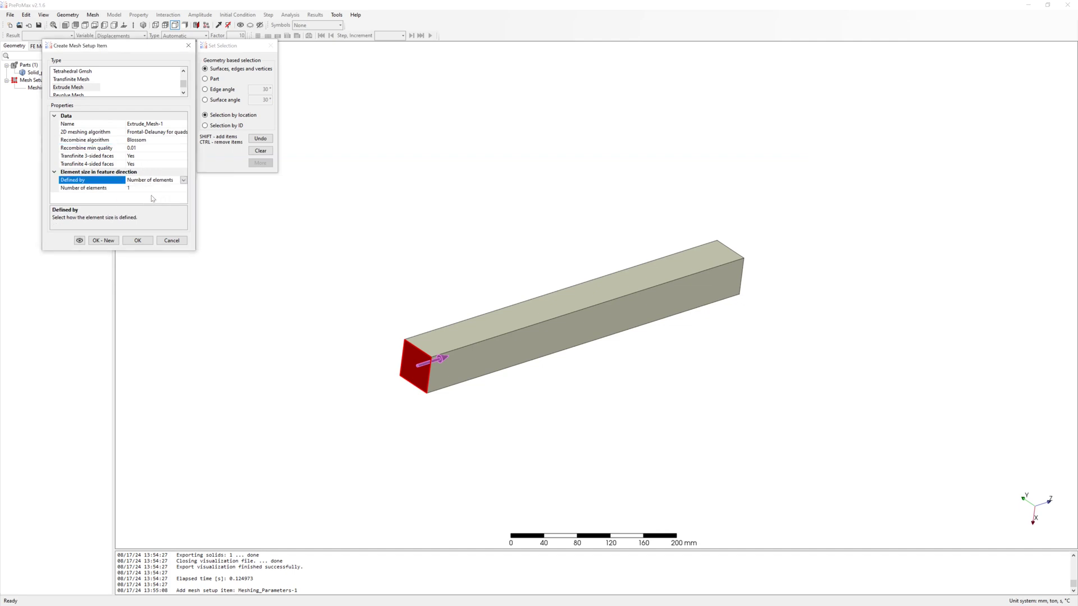
text(25)
click(79, 240)
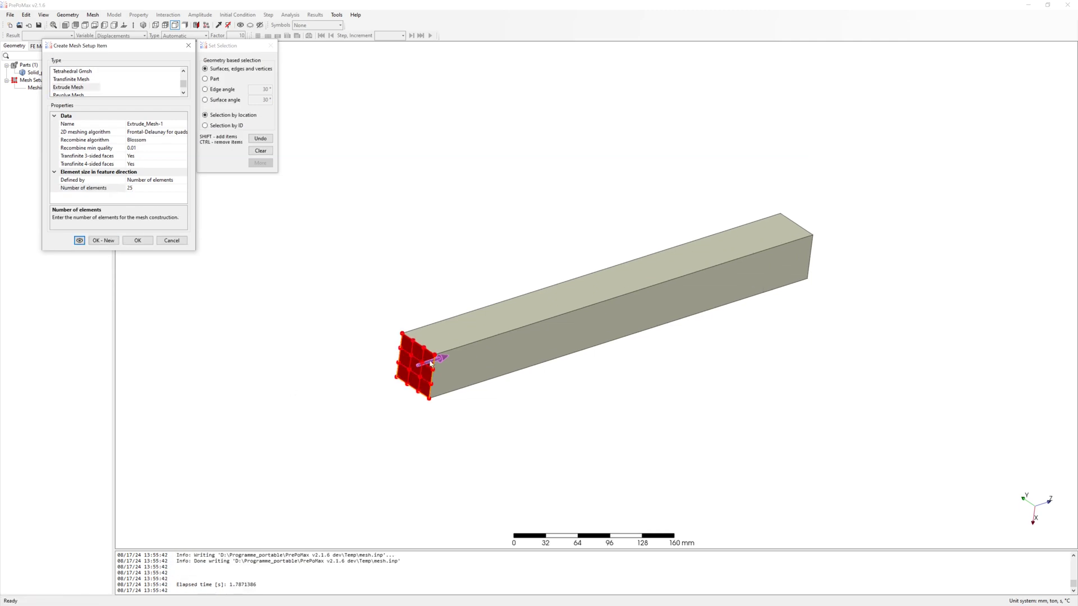
click(138, 241)
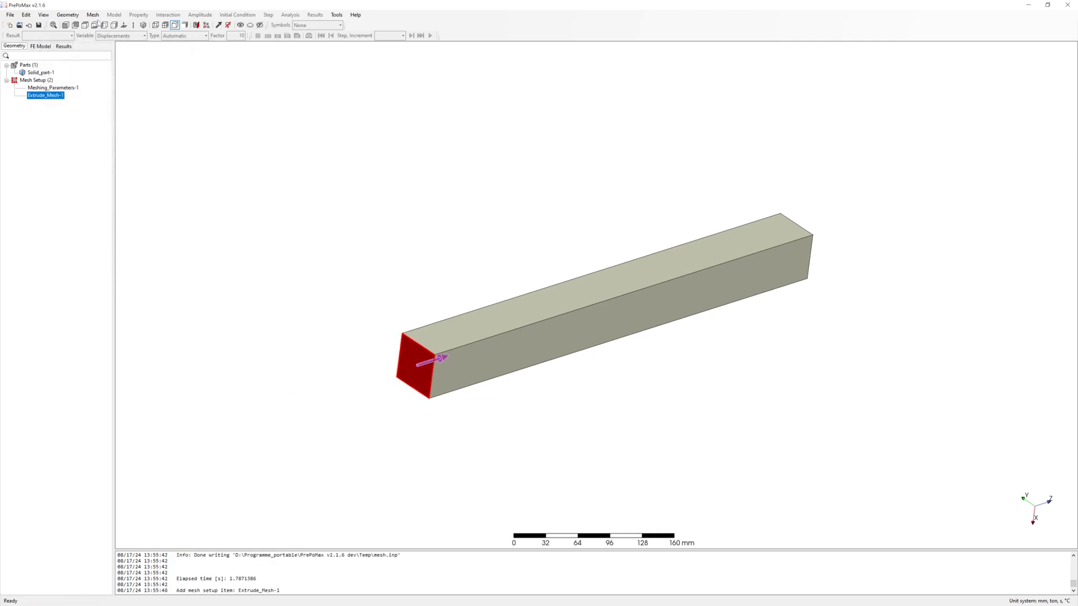
Step: Generate the beam mesh, giving 416 nodes and 225 elements
click(93, 15)
click(106, 44)
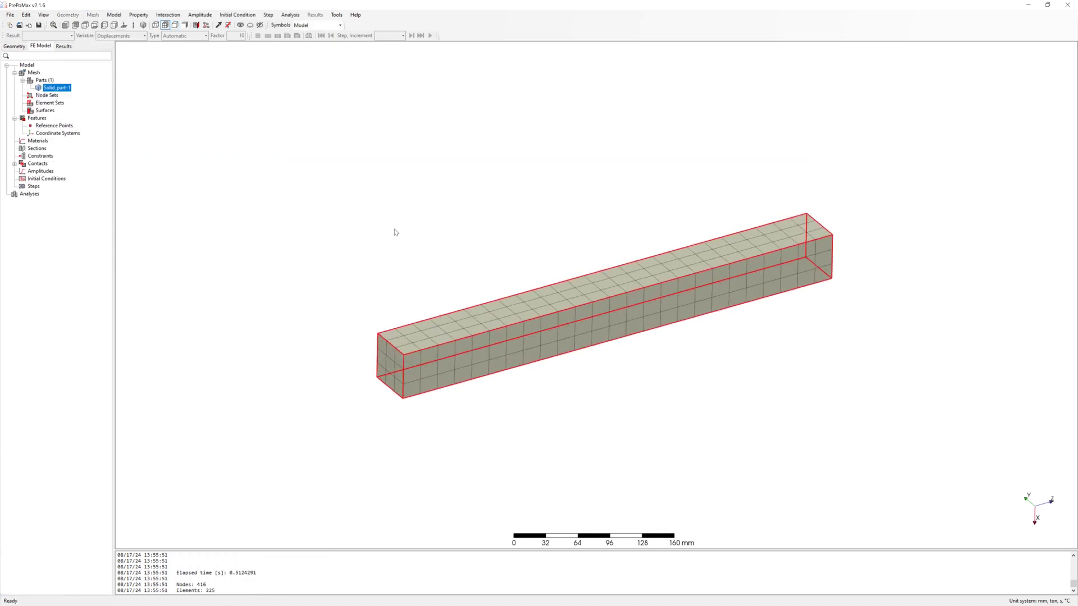
drag(396, 232, 402, 215)
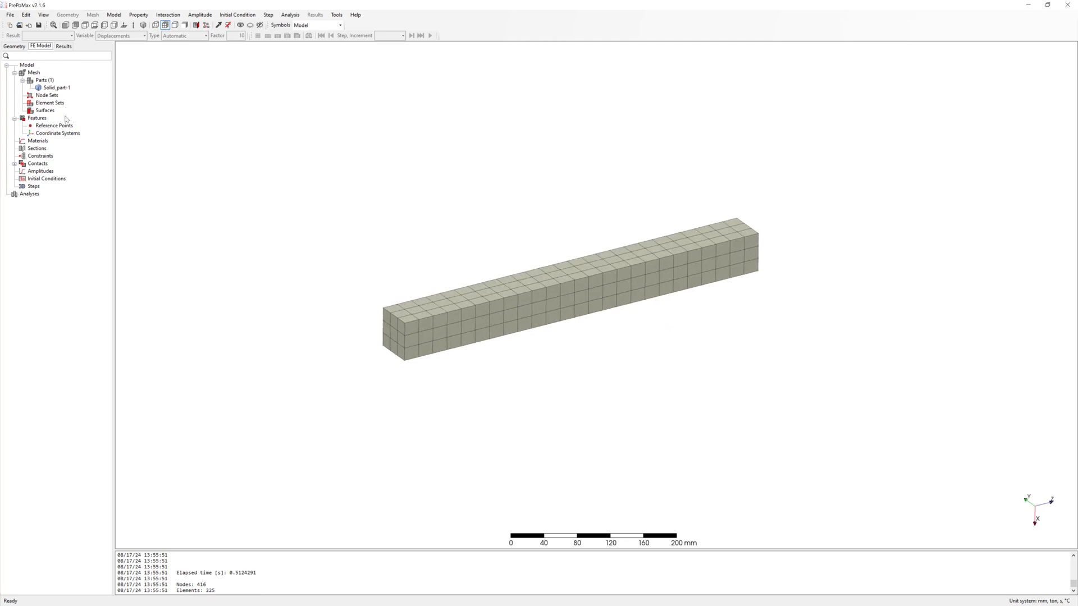
right_click(29, 140)
Step: Create a material named steel with density 7.85E-09
click(56, 148)
drag(126, 53, 231, 114)
double_click(206, 131)
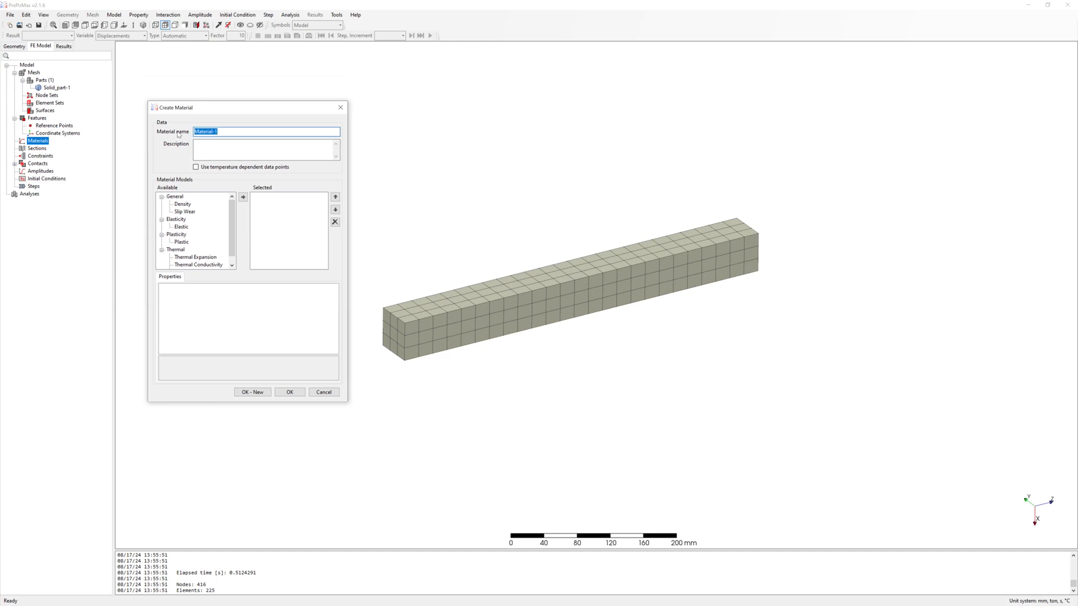
text(steel)
click(183, 203)
click(242, 197)
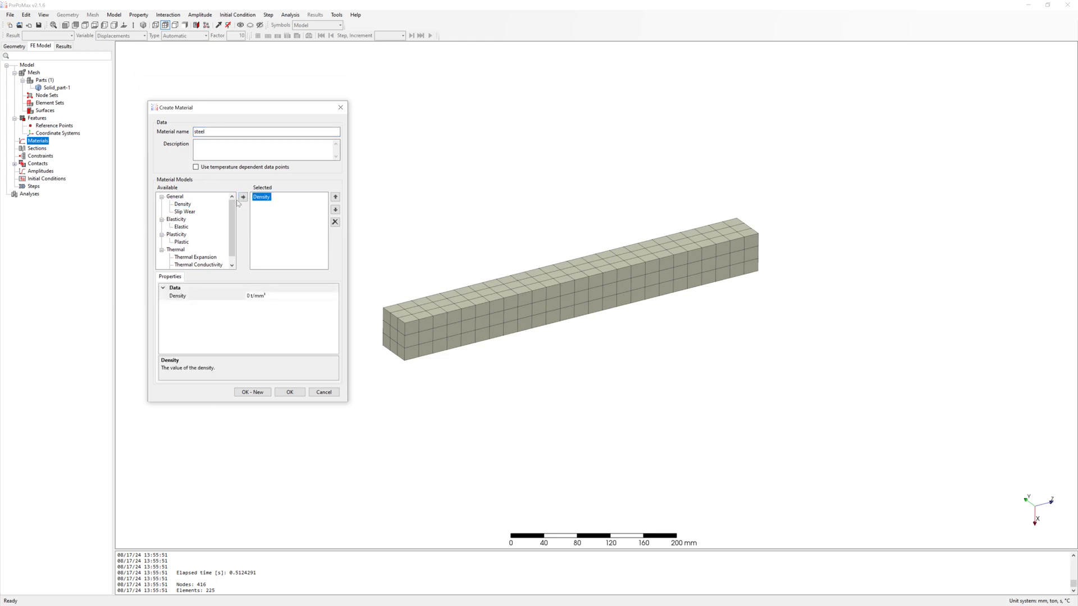
click(248, 296)
text(7.85E-)
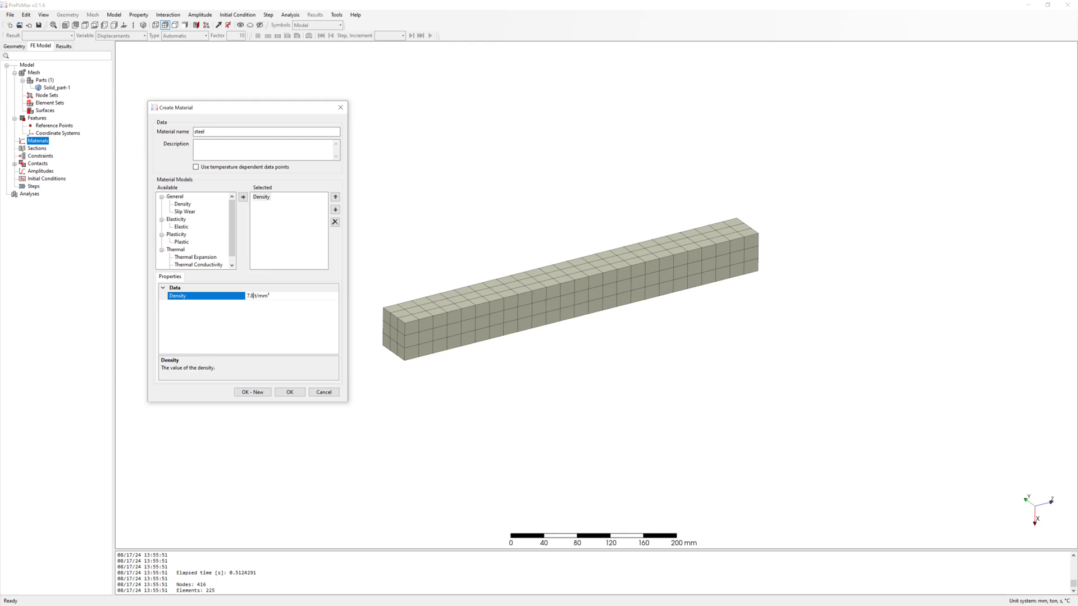
text(09)
Step: Add elastic properties (Young's modulus 210000) and thermal expansion 1.1E-05 to steel
click(181, 226)
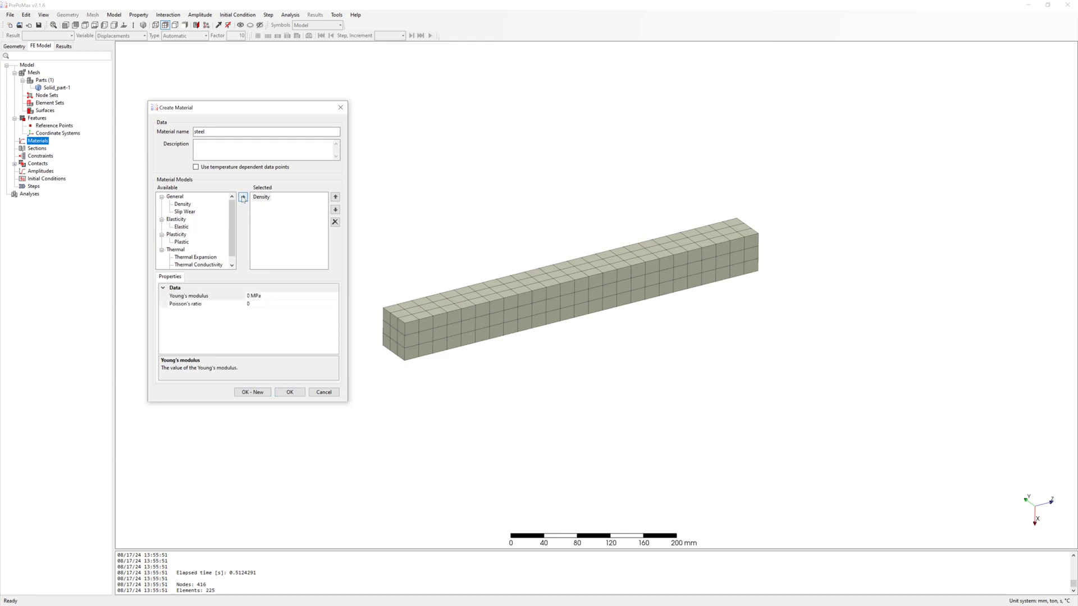
click(243, 197)
click(249, 296)
text(210000)
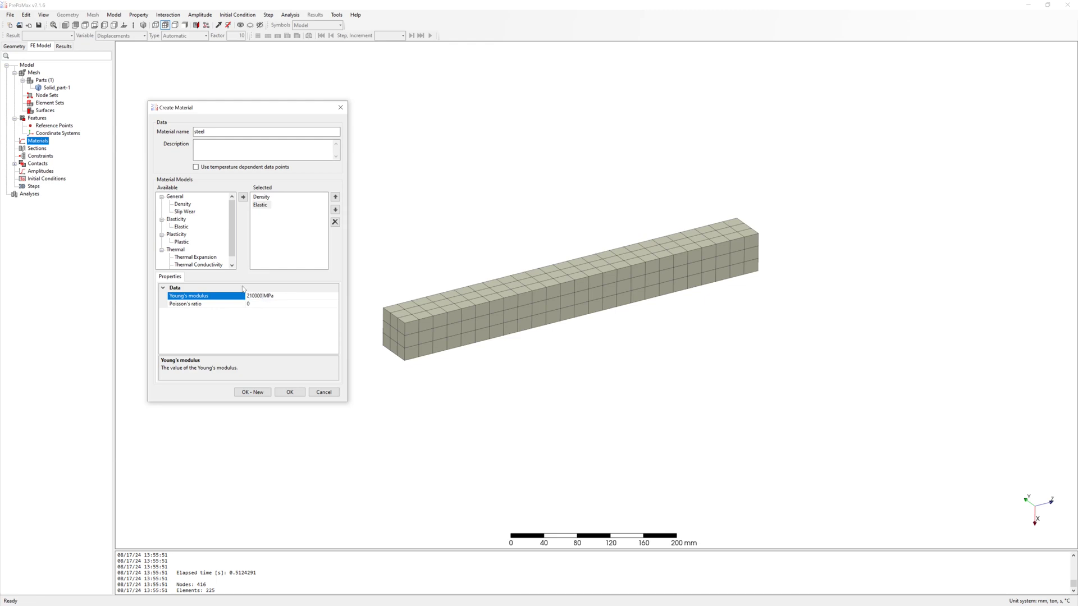
click(268, 306)
scroll(196, 235, down, 1)
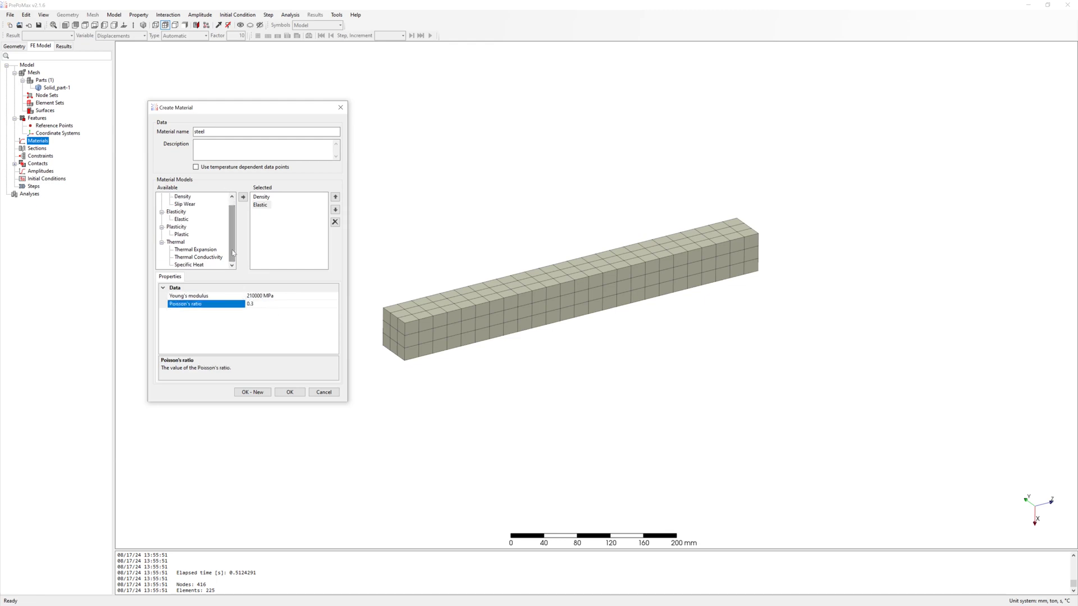
click(195, 249)
click(243, 197)
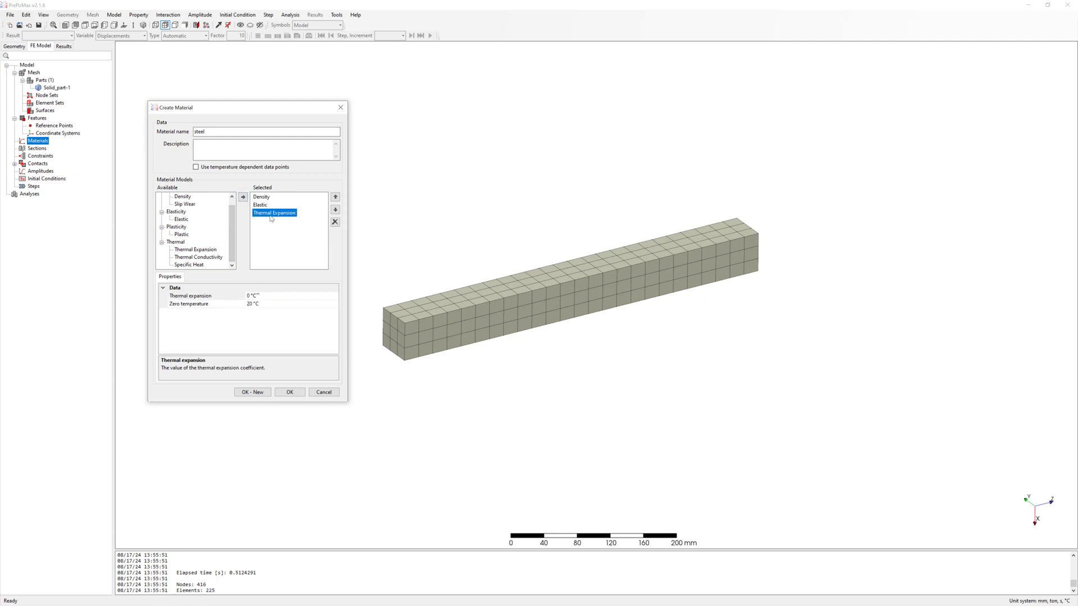
click(251, 310)
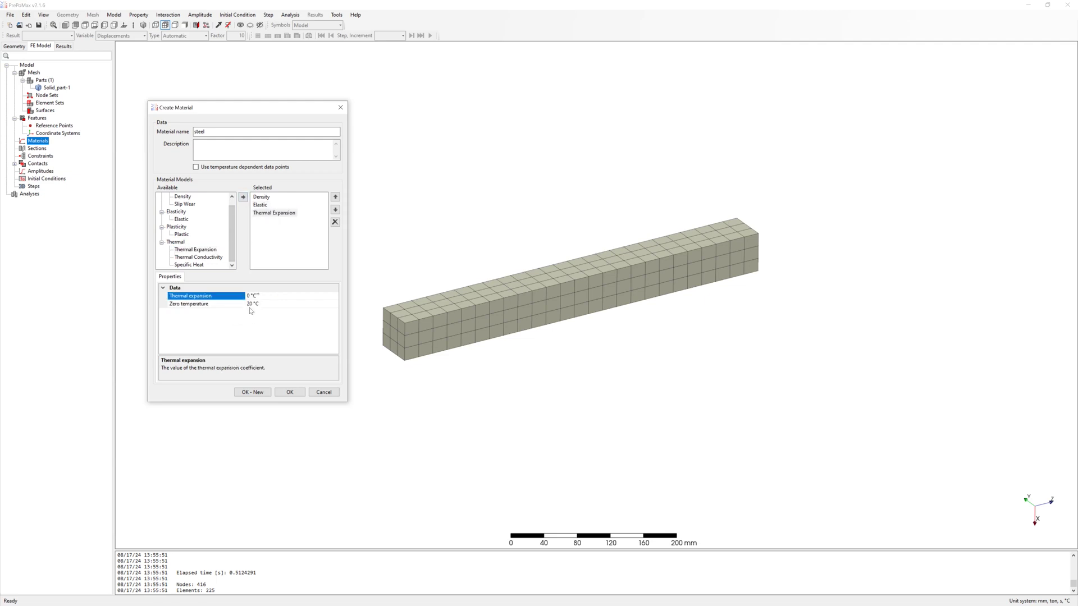
double_click(250, 296)
text(1.1E-05)
click(813, 337)
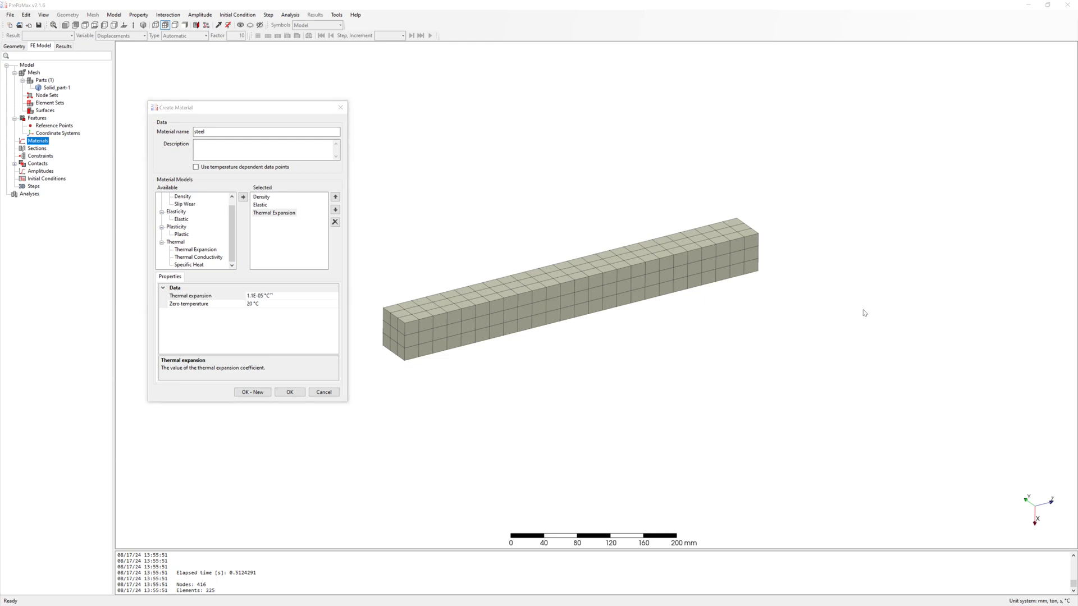
Step: Add thermal conductivity 50 and specific heat 500000000, then save the steel material
click(216, 257)
click(243, 197)
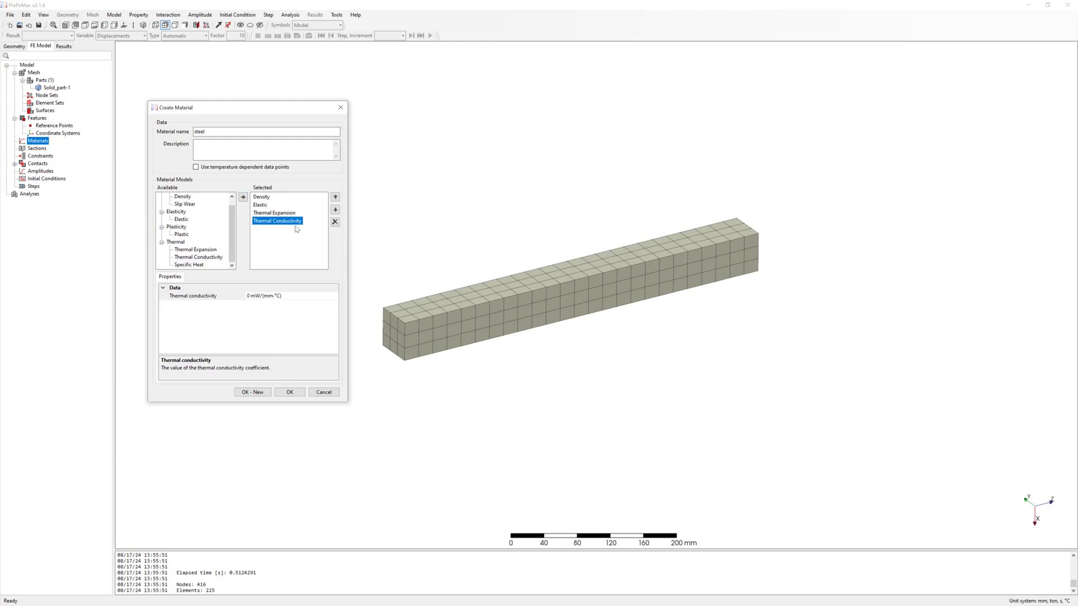
click(264, 296)
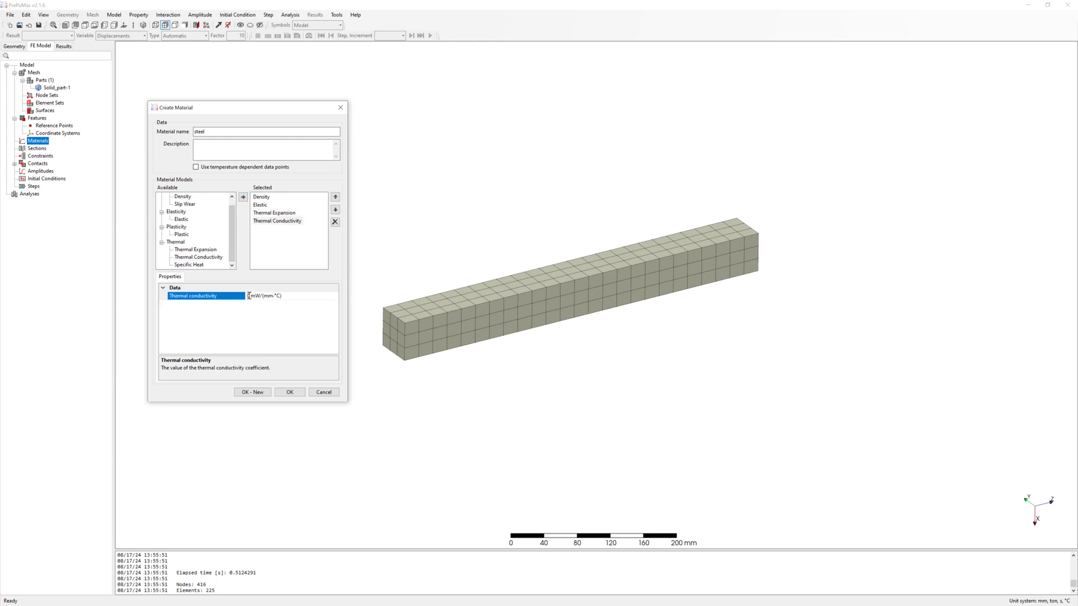
text(50)
click(190, 265)
click(242, 198)
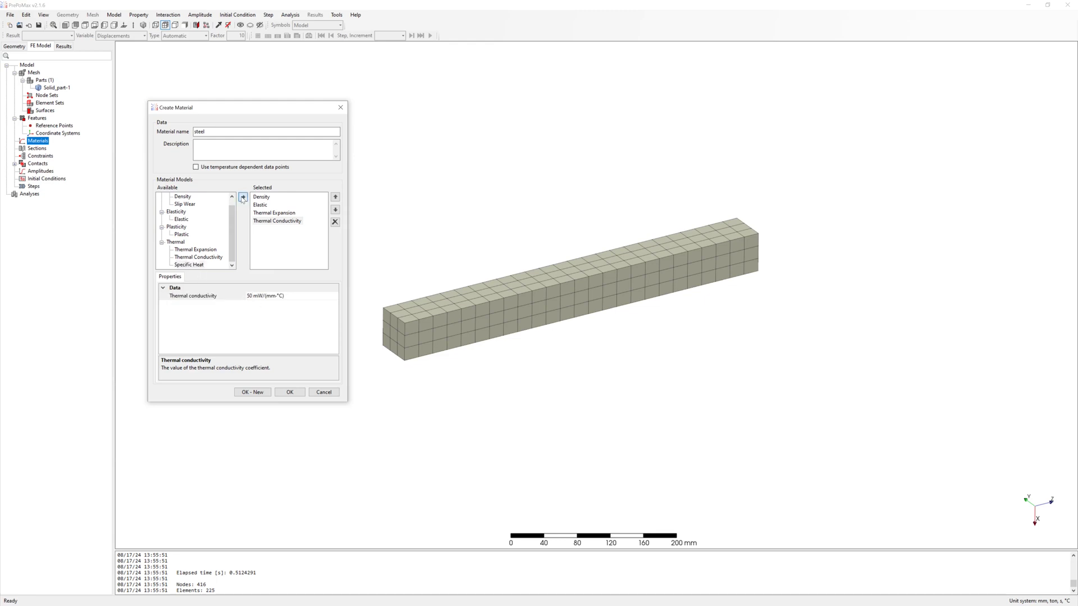
click(249, 295)
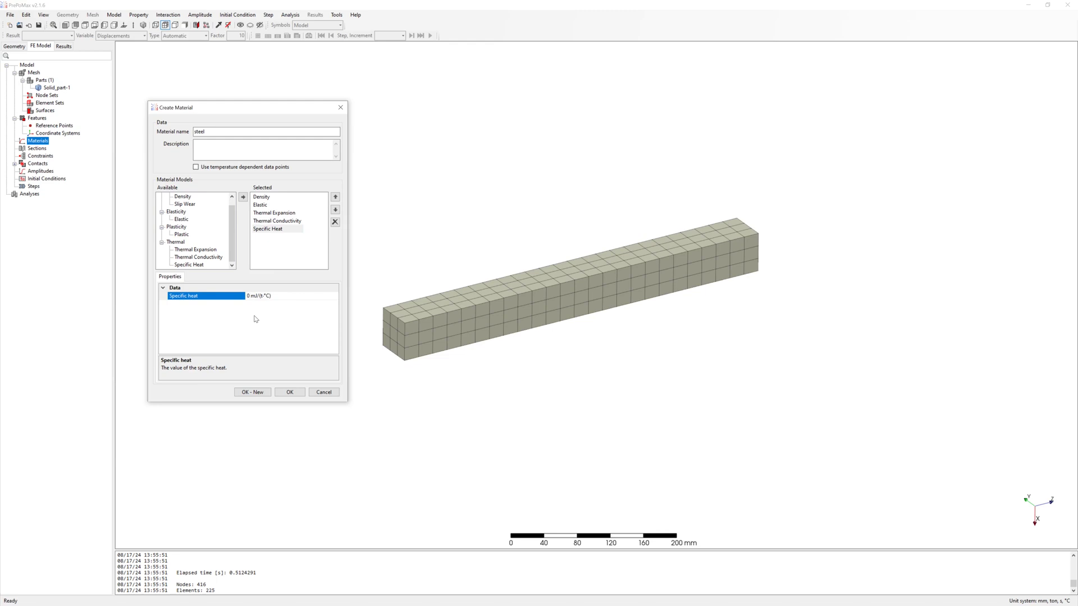
text(500000000)
click(299, 394)
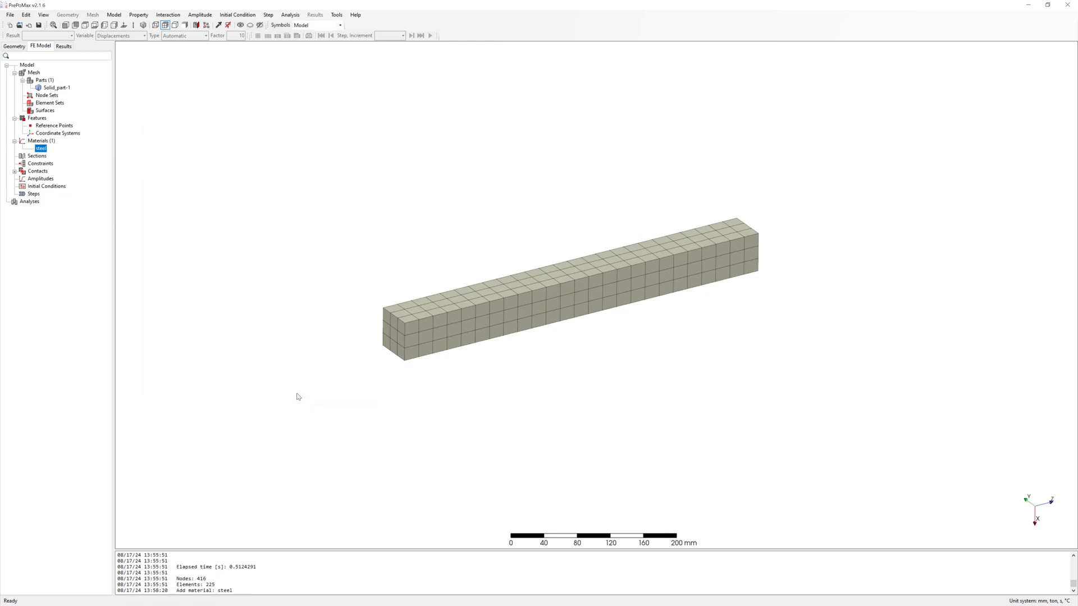
Step: Create Solid_Section-1 assigning steel to the whole beam part
right_click(37, 156)
click(62, 163)
click(173, 134)
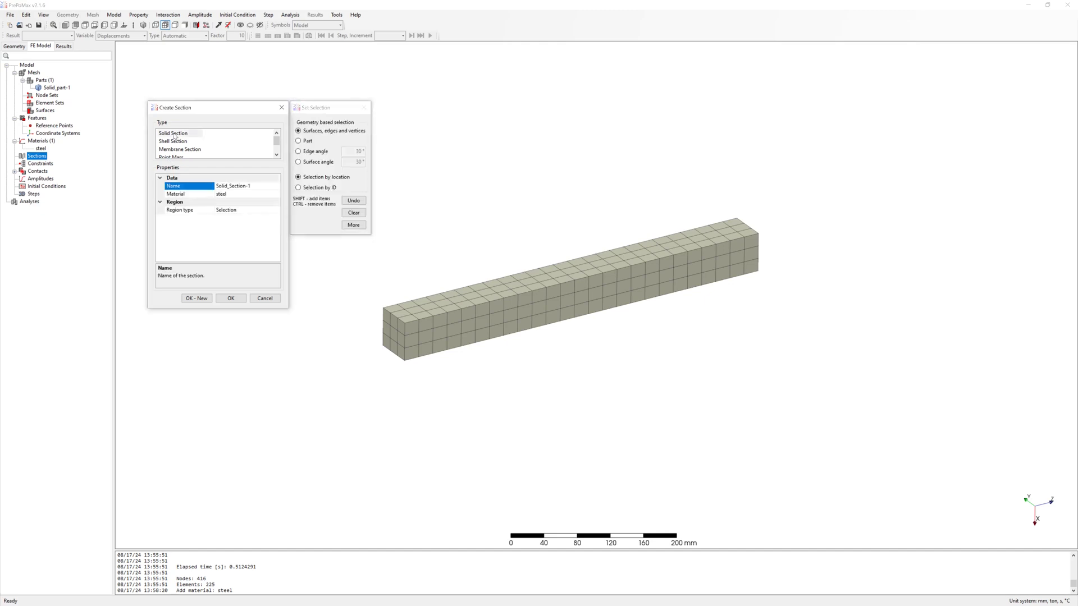
click(306, 142)
click(477, 320)
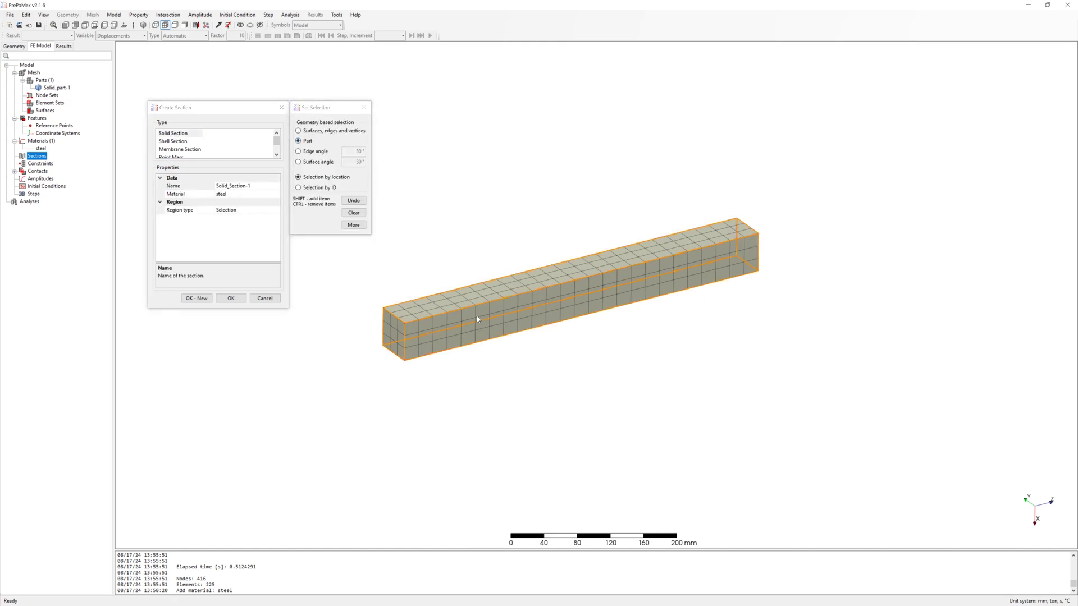
click(235, 301)
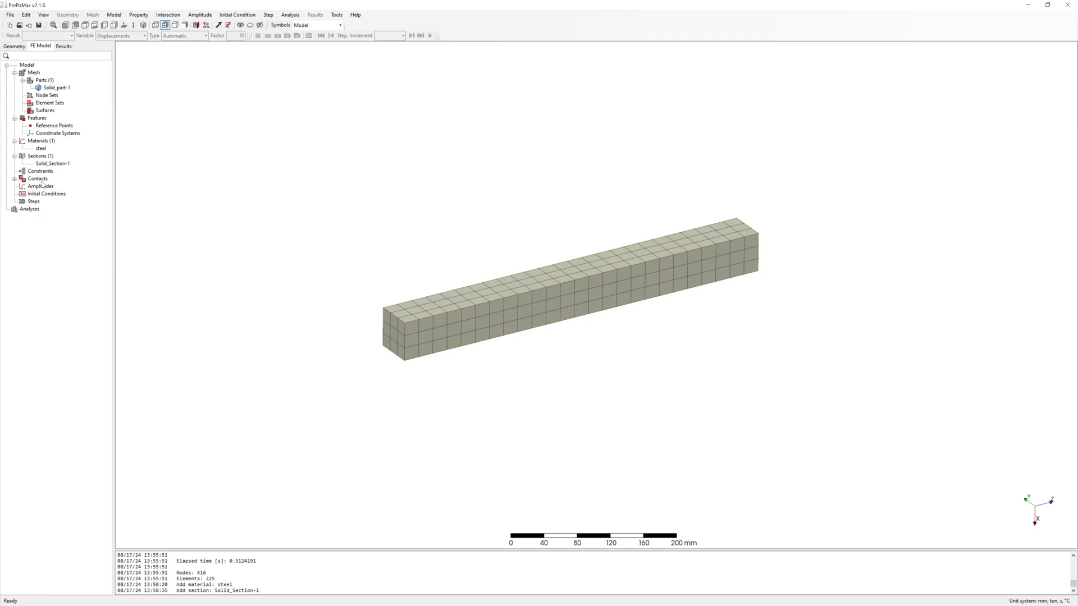
Step: Create initial condition Temperature-1 setting the beam to 20 °C
right_click(56, 194)
click(91, 200)
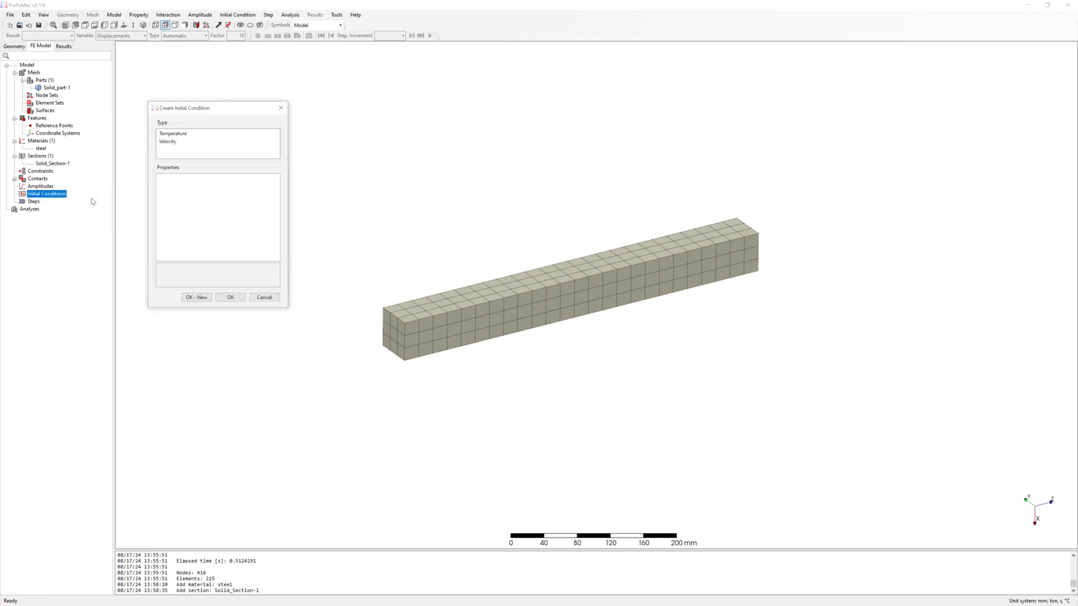
click(182, 136)
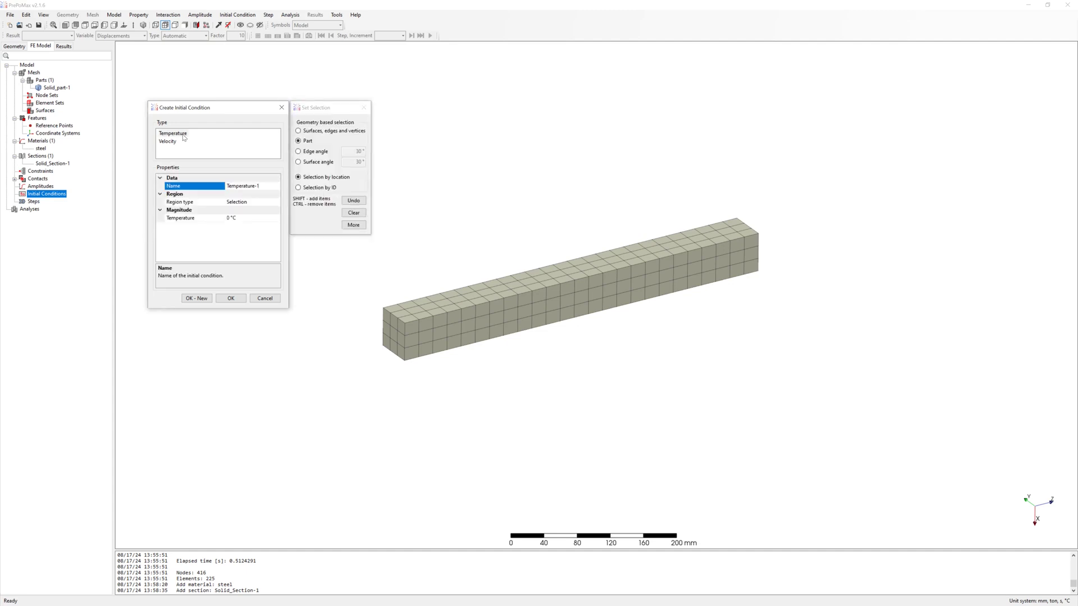
click(226, 218)
text(20)
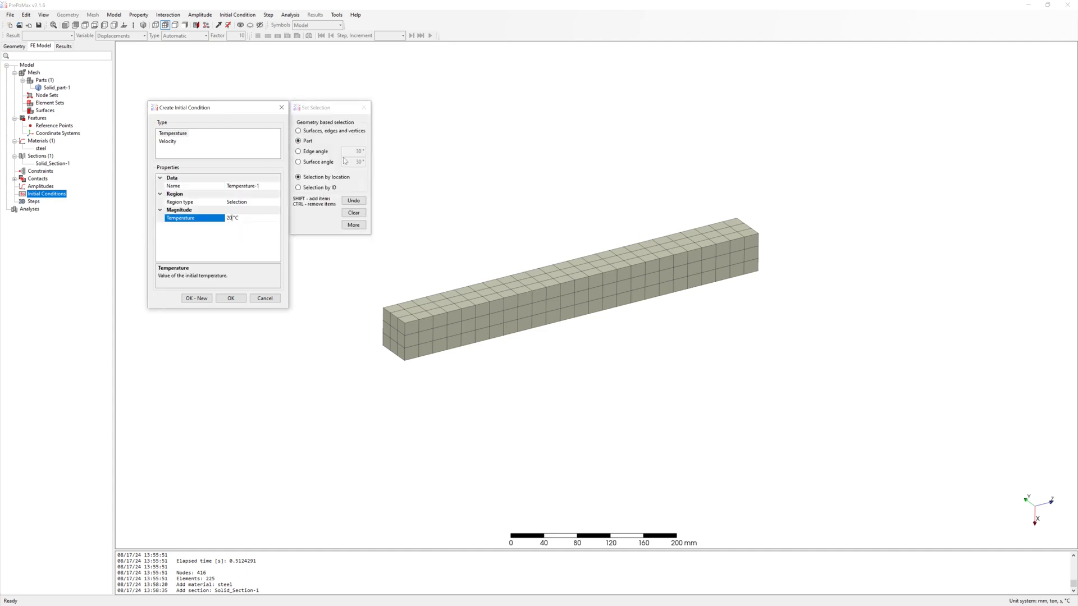
click(237, 298)
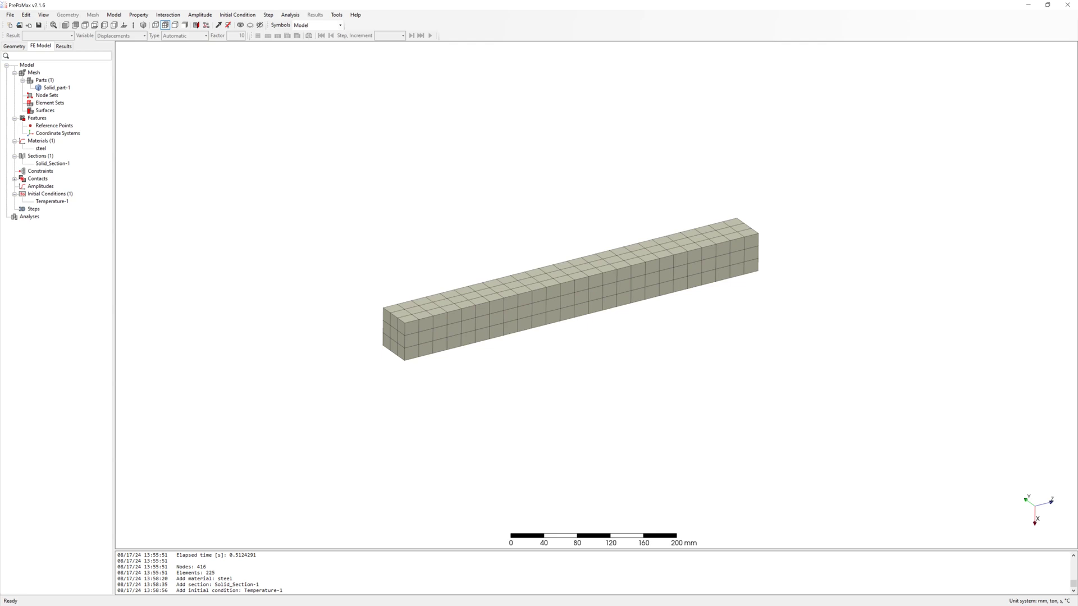
Step: Start a new heat transfer step with steady state turned off
right_click(34, 209)
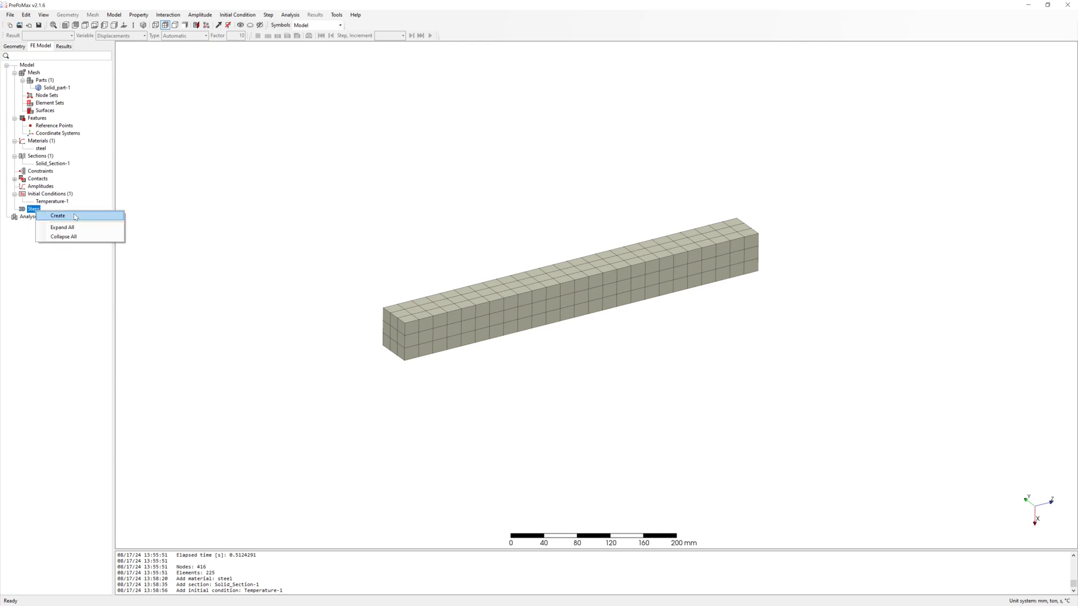
click(58, 216)
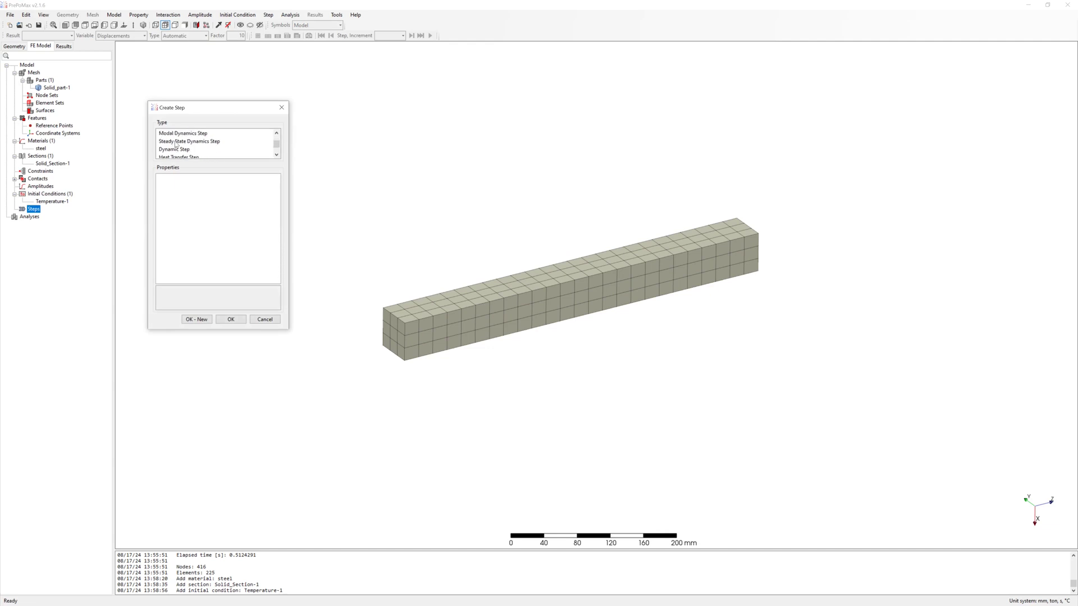
scroll(175, 144, down, 1)
click(179, 144)
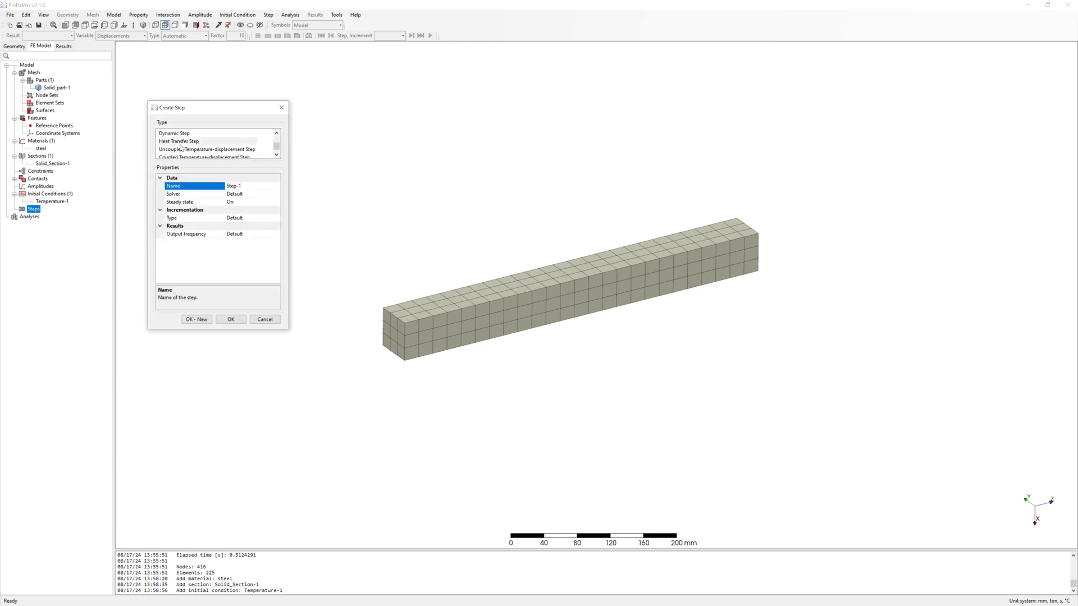
click(253, 202)
click(253, 202)
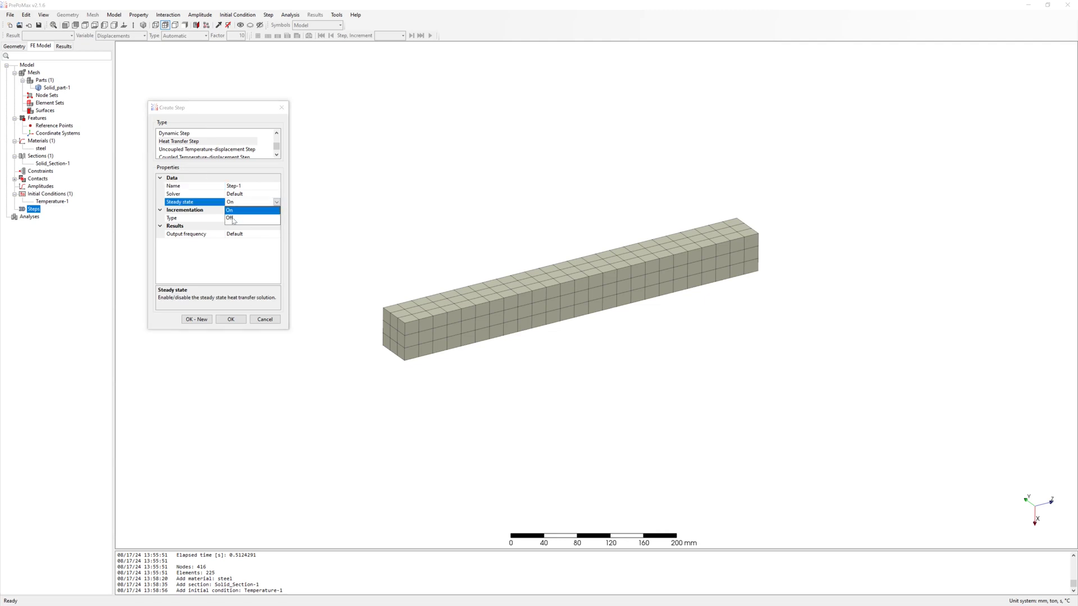
click(250, 221)
Step: Use Direct incrementation, 14400 s time period and 360 s initial increment, and create Step-1
click(251, 218)
click(251, 219)
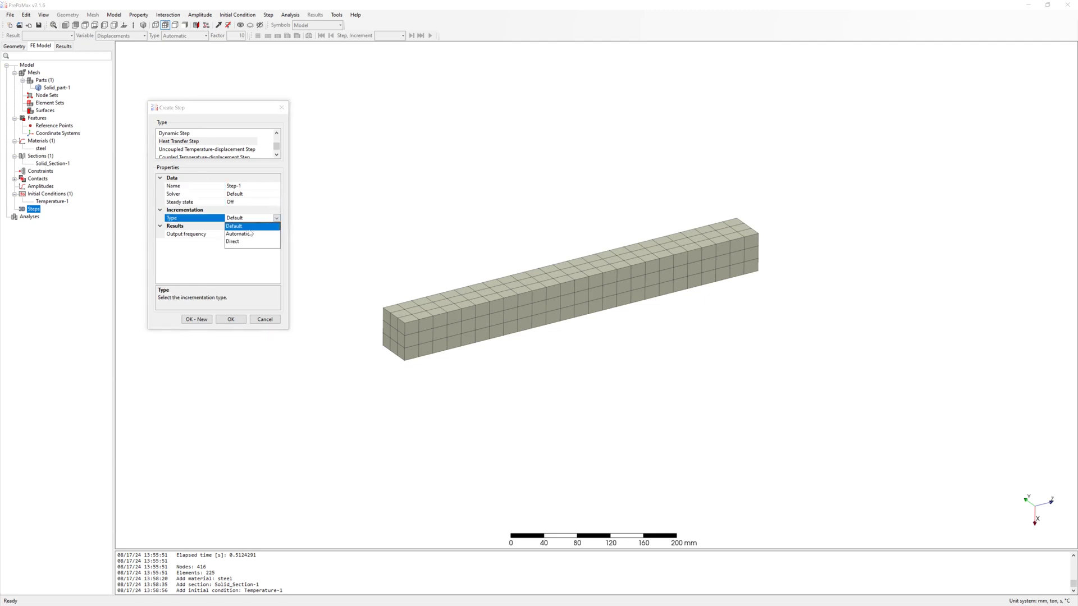
click(238, 245)
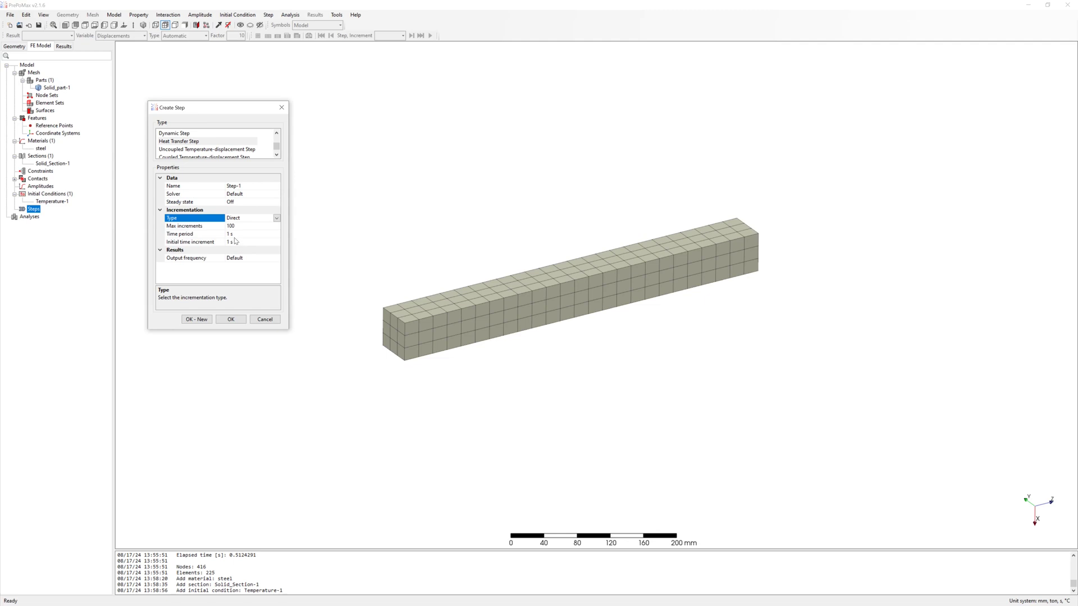
click(229, 234)
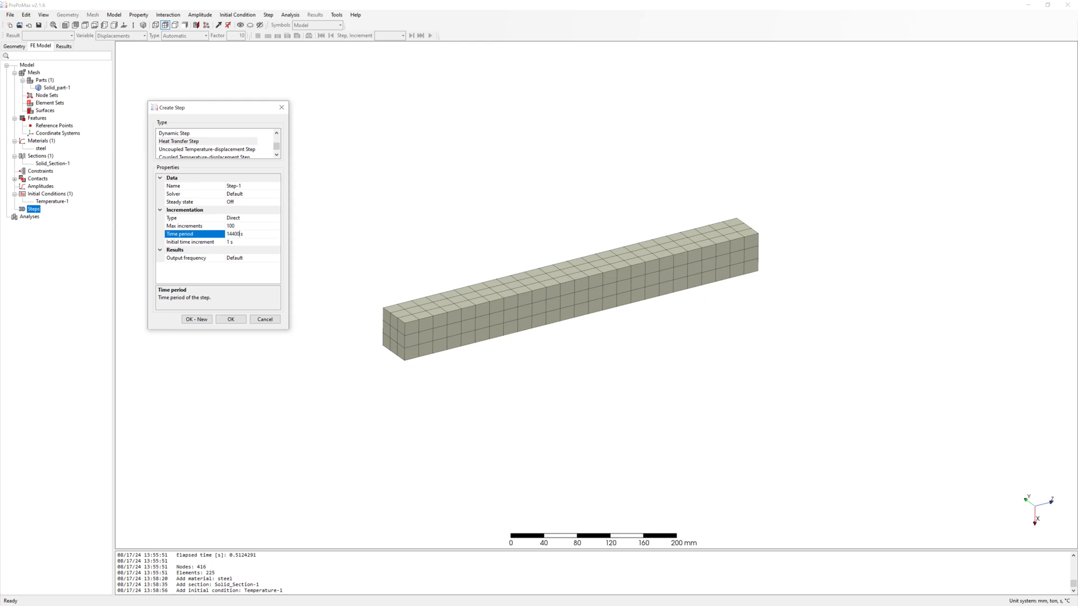
click(233, 242)
text(360)
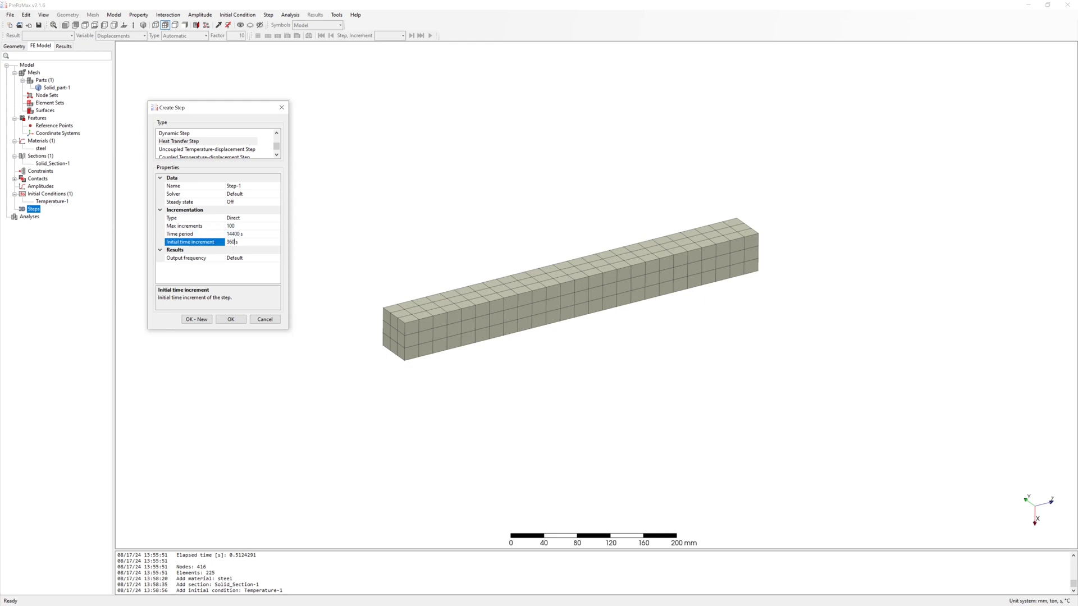
click(232, 318)
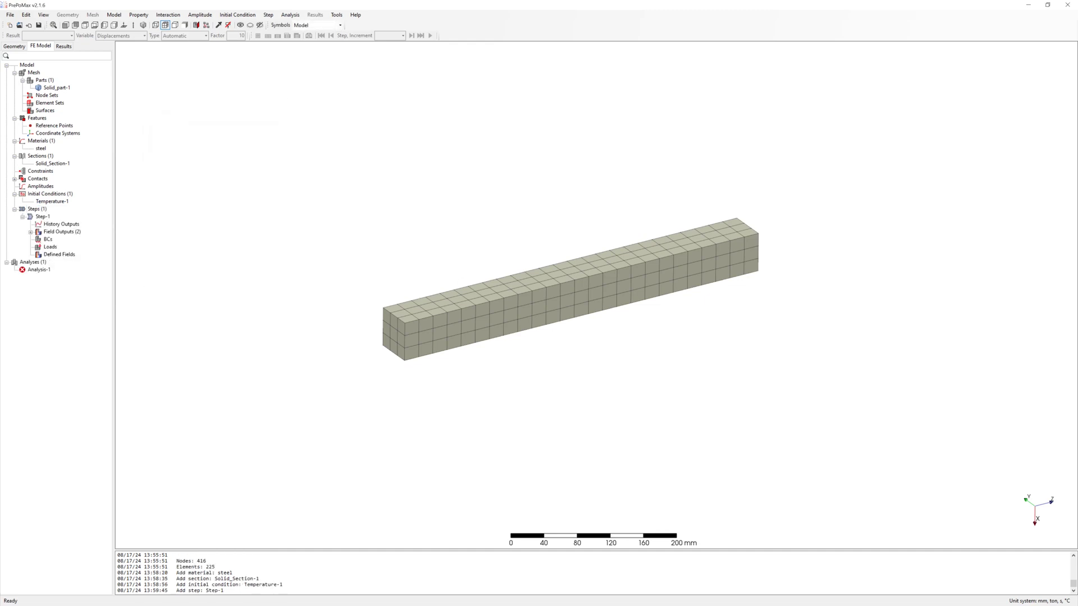
Step: Add a concentrated flux of 6250 mW on the beam's end-face nodes
right_click(51, 248)
click(89, 254)
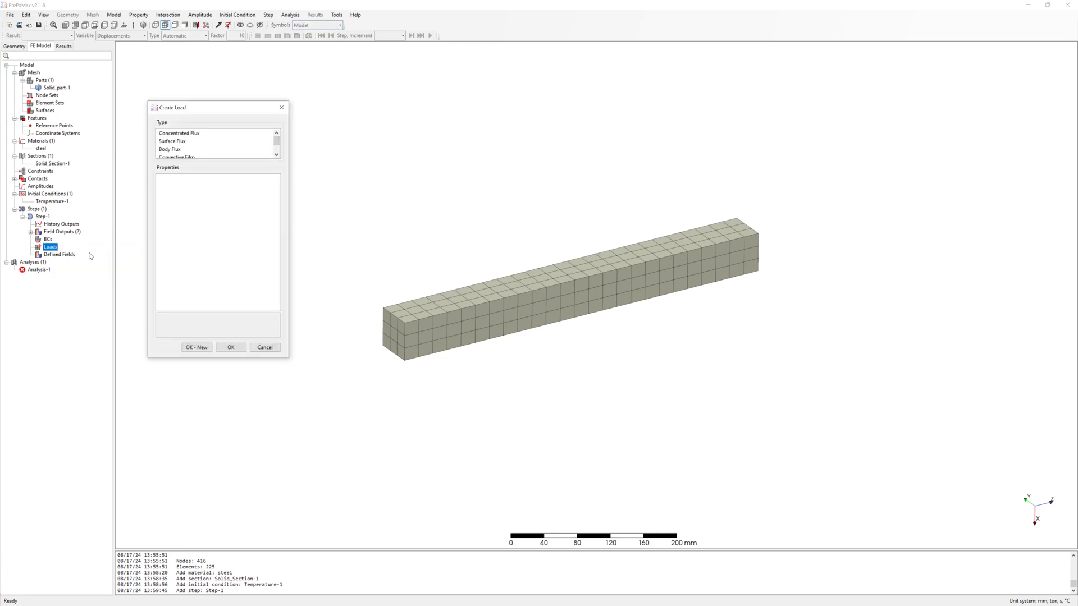
click(205, 137)
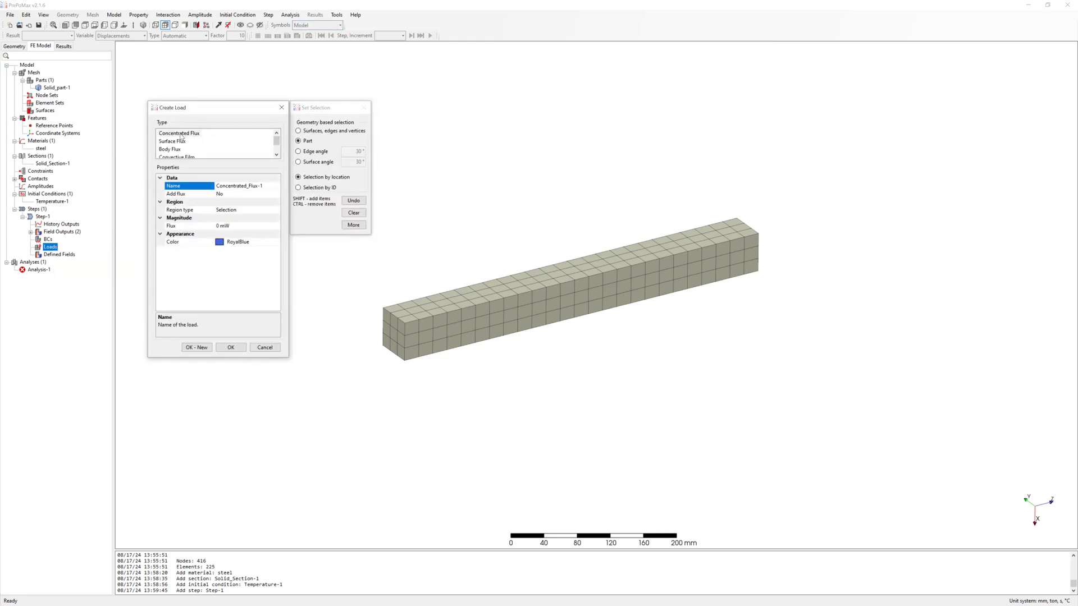
click(327, 133)
scroll(374, 326, up, 5)
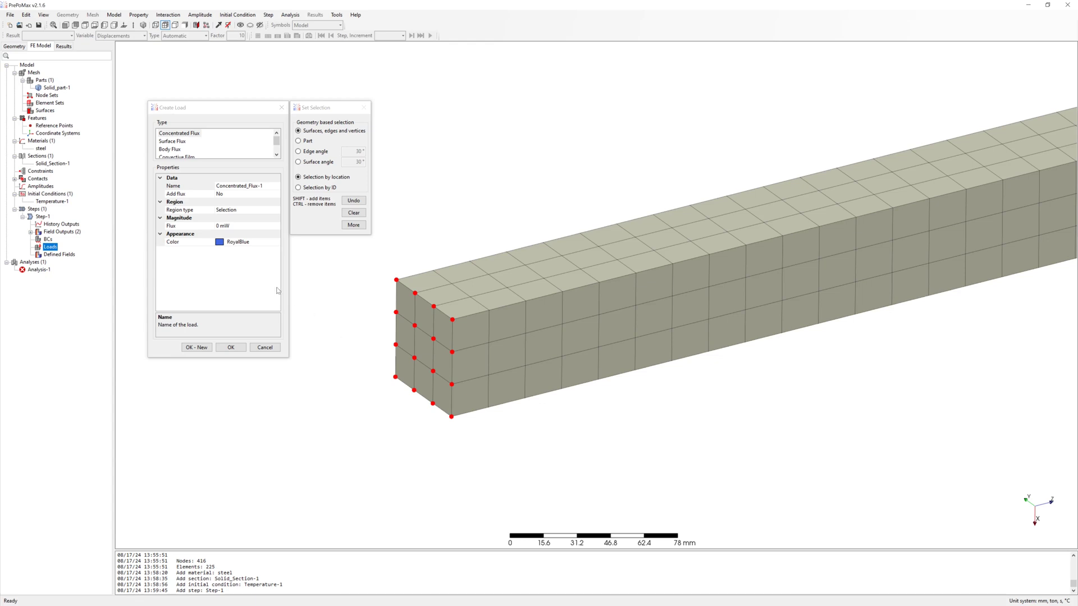
click(217, 226)
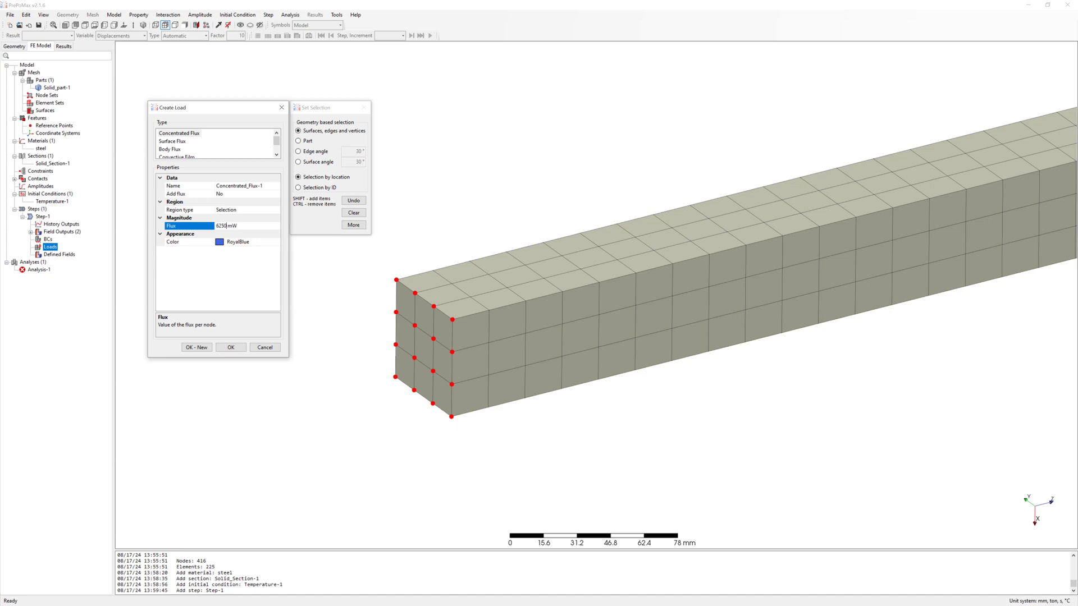
text(6250)
Step: Colour the flux load red and confirm Concentrated_Flux-1
click(249, 244)
click(276, 241)
click(196, 251)
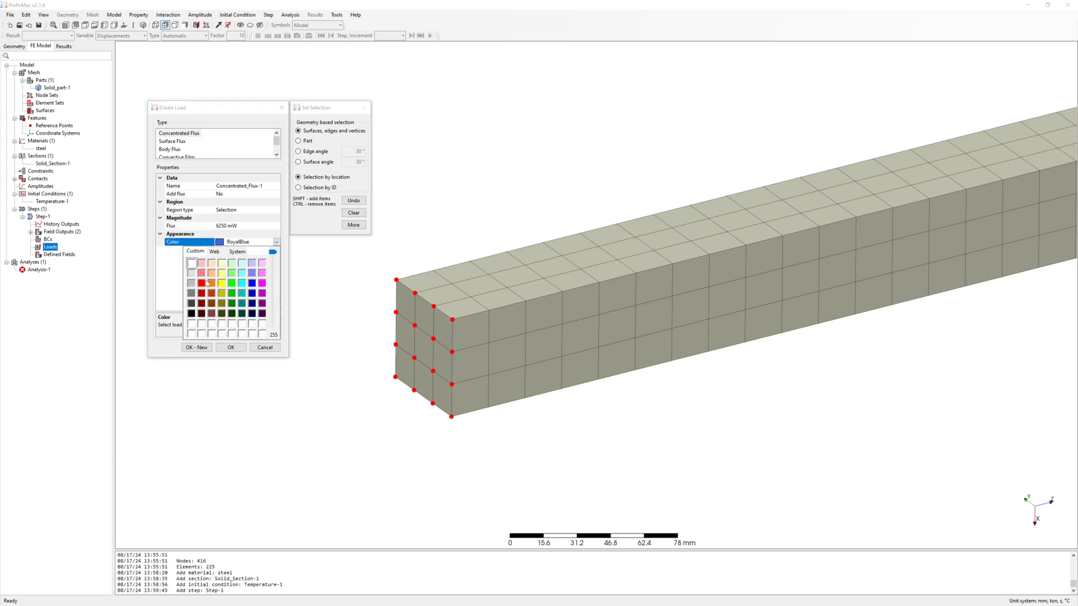
click(180, 275)
click(231, 347)
scroll(234, 349, down, 5)
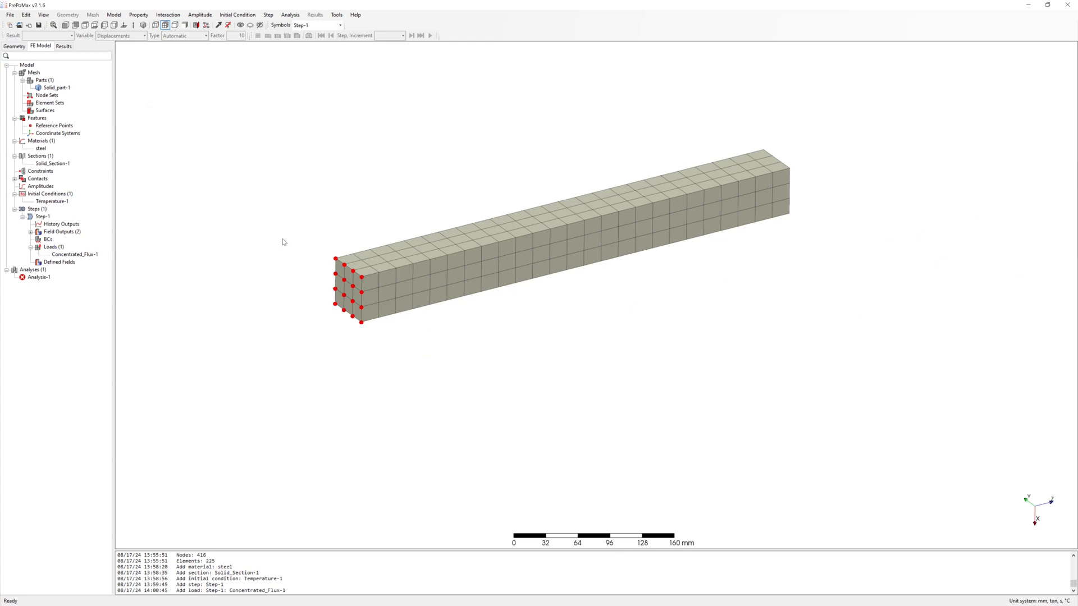
Step: Define a convective film load on the whole beam with 20 °C sink and 0.005 film coefficient
right_click(51, 247)
click(63, 250)
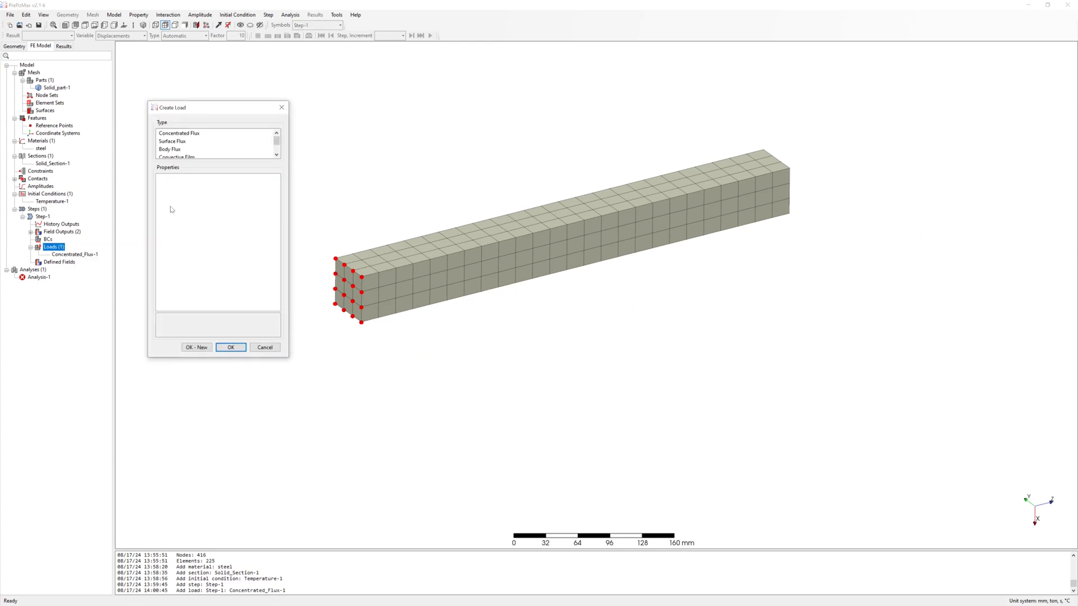
click(183, 158)
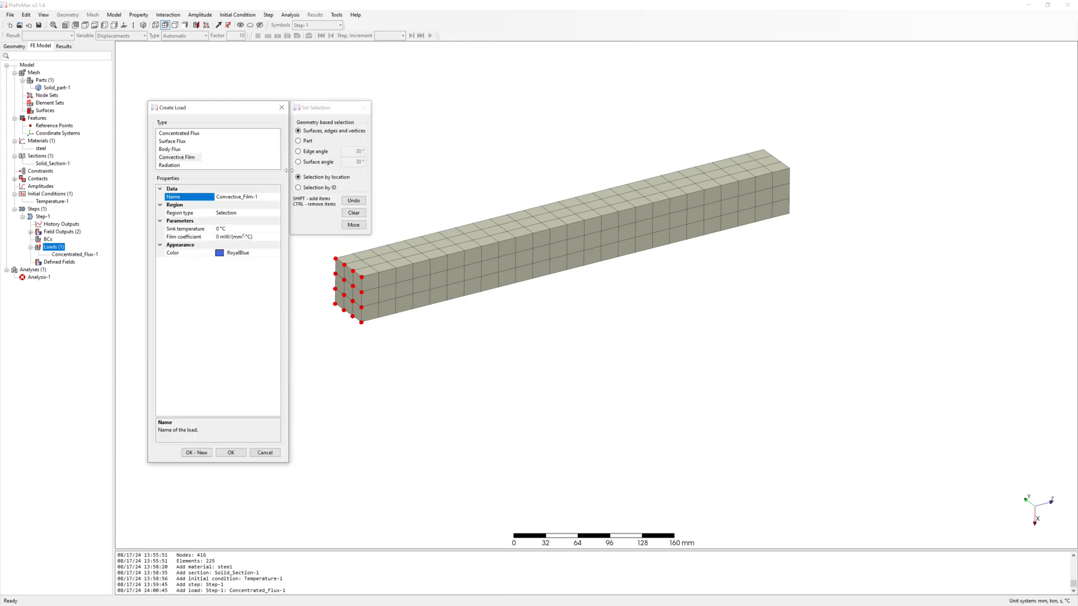
click(298, 141)
click(486, 247)
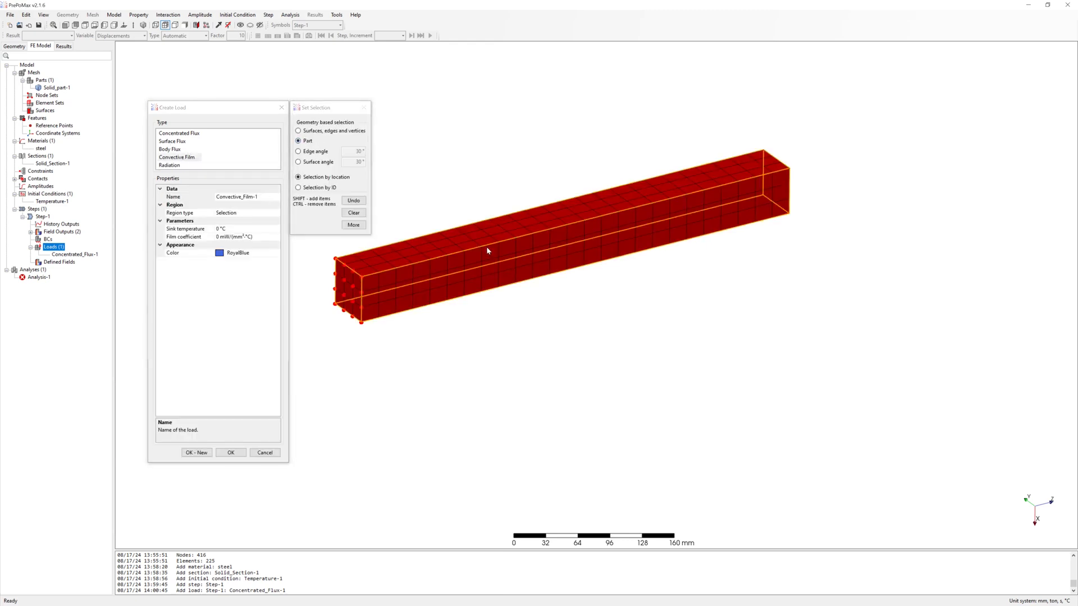
click(220, 229)
text(20)
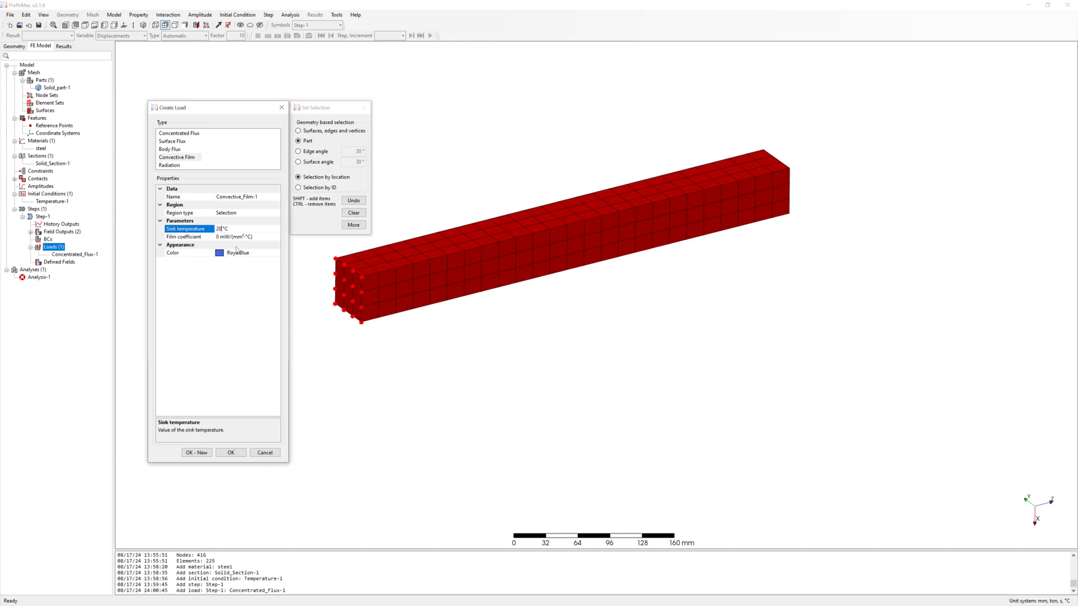
key(Tab)
text(0.0)
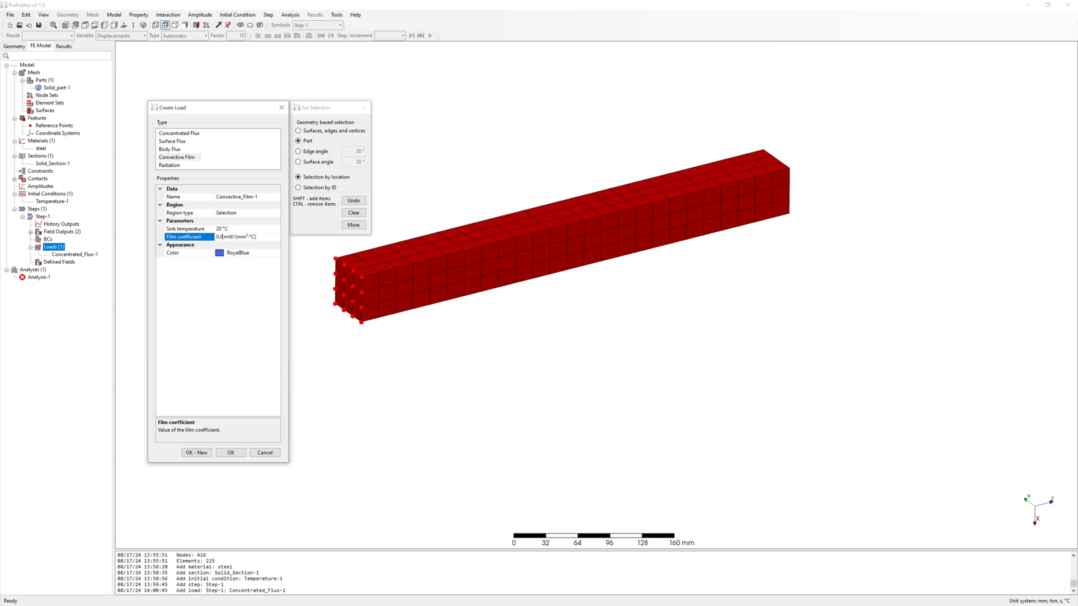
text(05)
Step: Save Convective_Film-1 and add Radiation-1 on the beam with 20 °C sink and emissivity 0.4
click(197, 452)
click(169, 165)
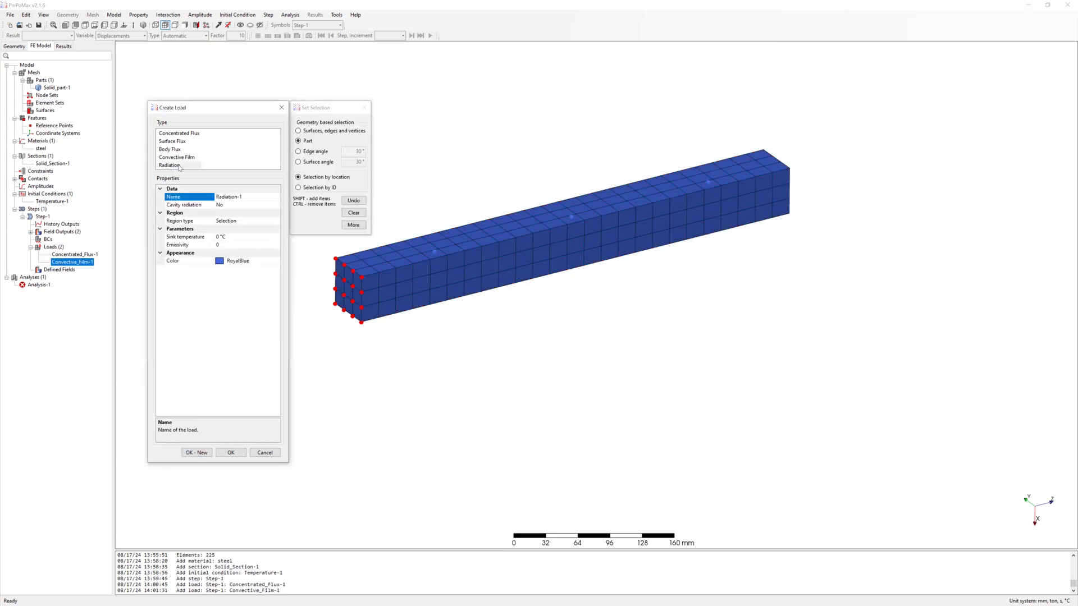
click(523, 248)
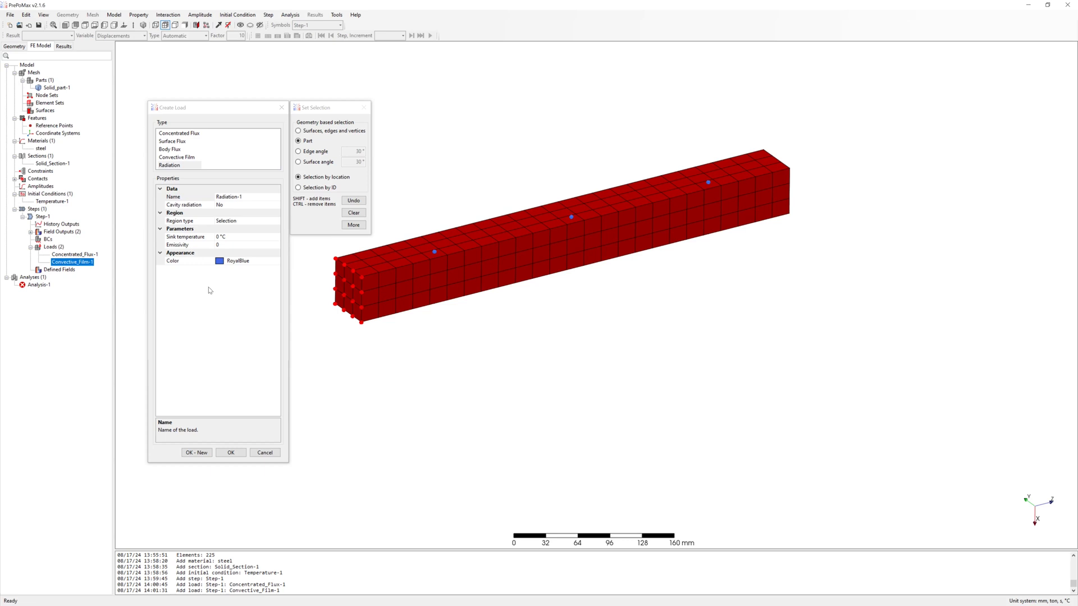
click(229, 245)
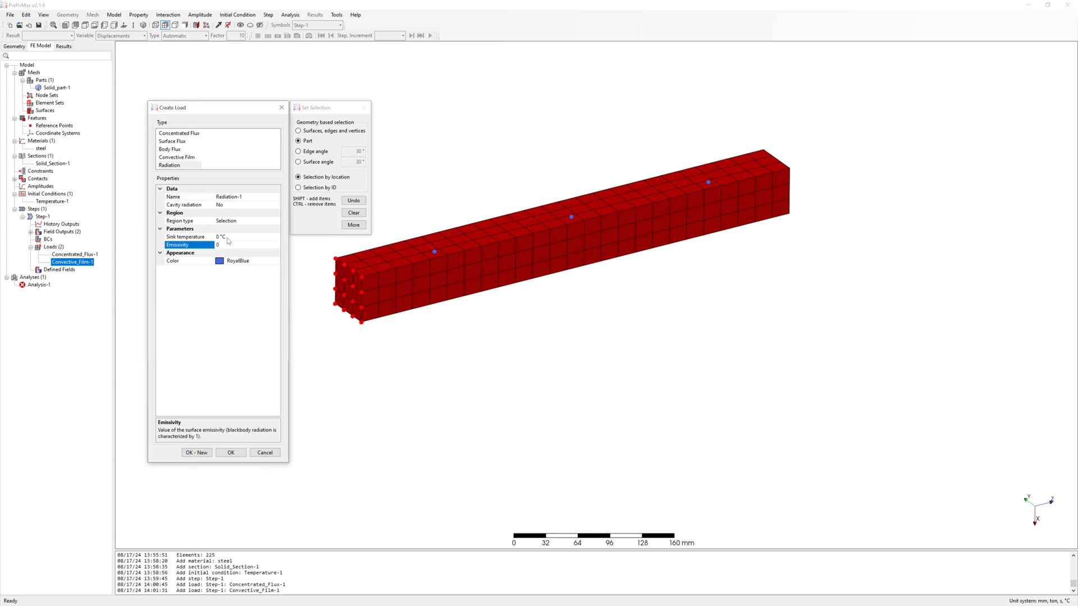
click(220, 237)
text(20)
click(229, 245)
text(0.4)
click(230, 452)
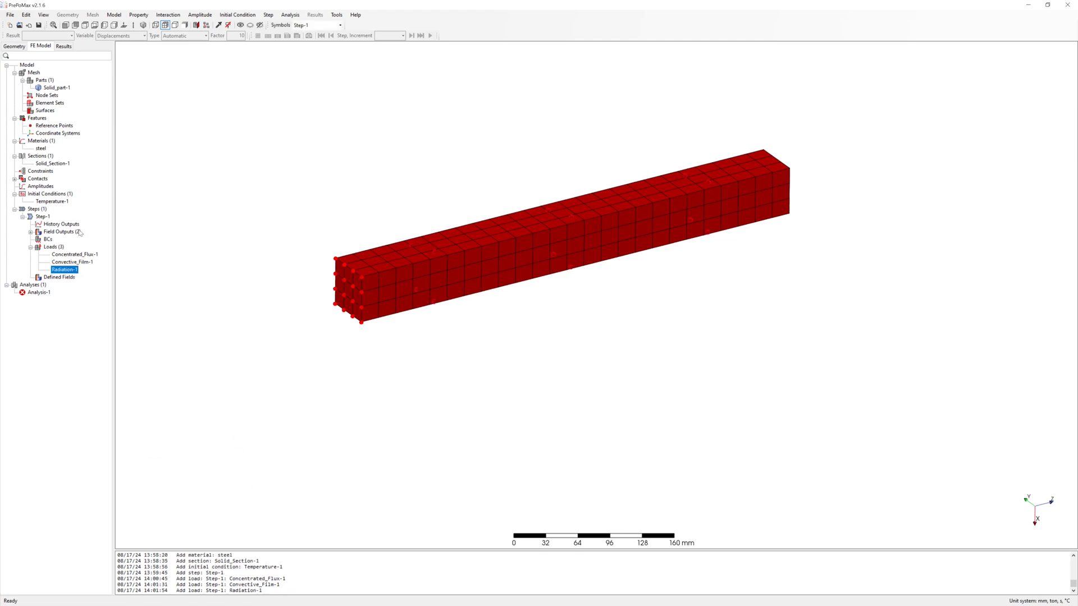
middle_drag(634, 185, 370, 298)
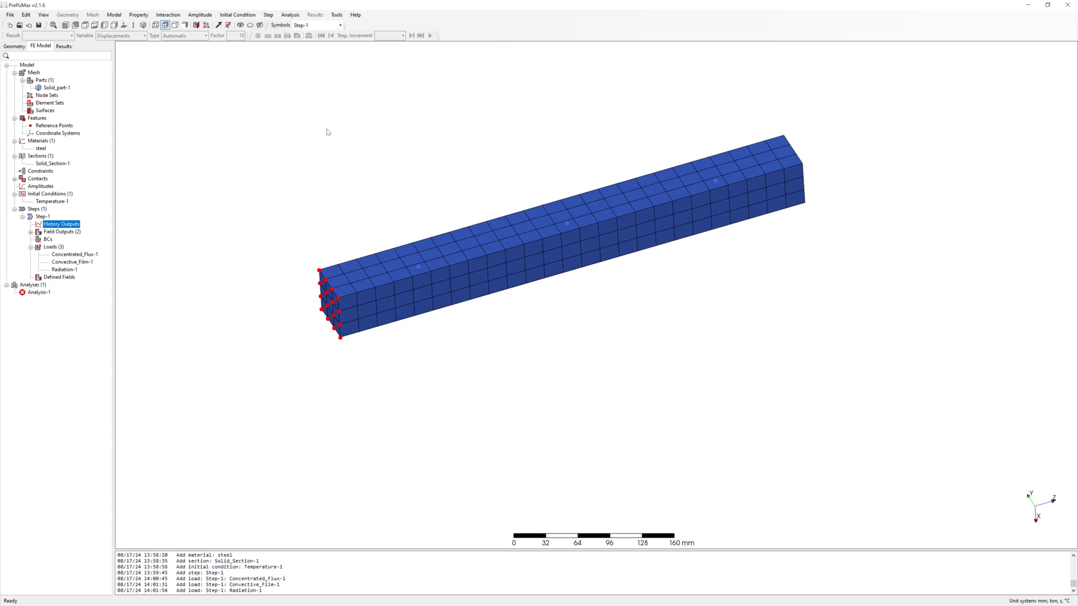
Step: Create history output NH_Output-1 recording nodal temperature NT at a selected node
right_click(81, 227)
click(94, 241)
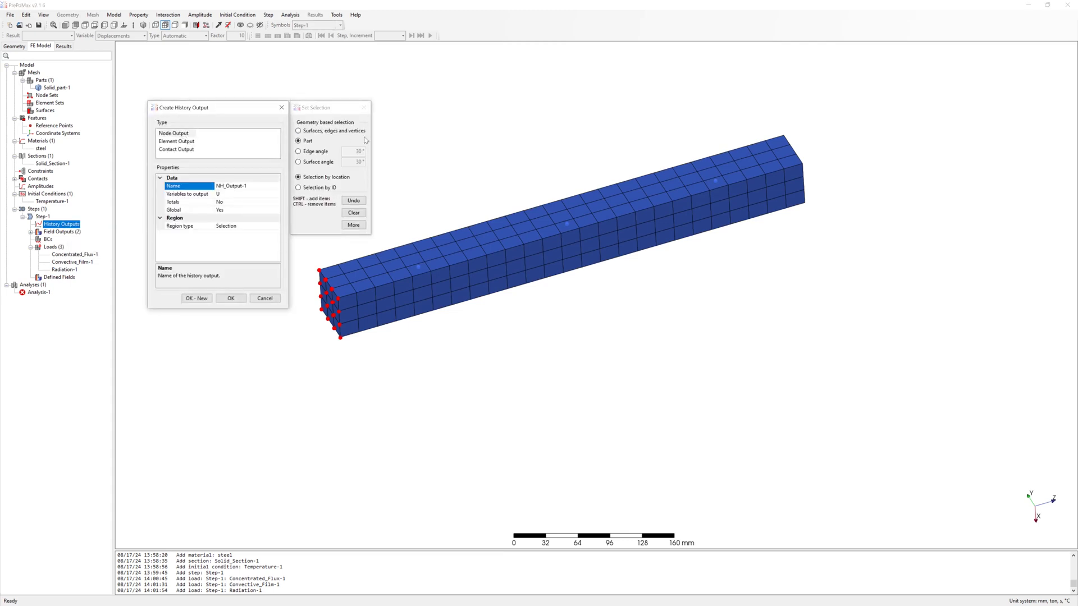
click(353, 224)
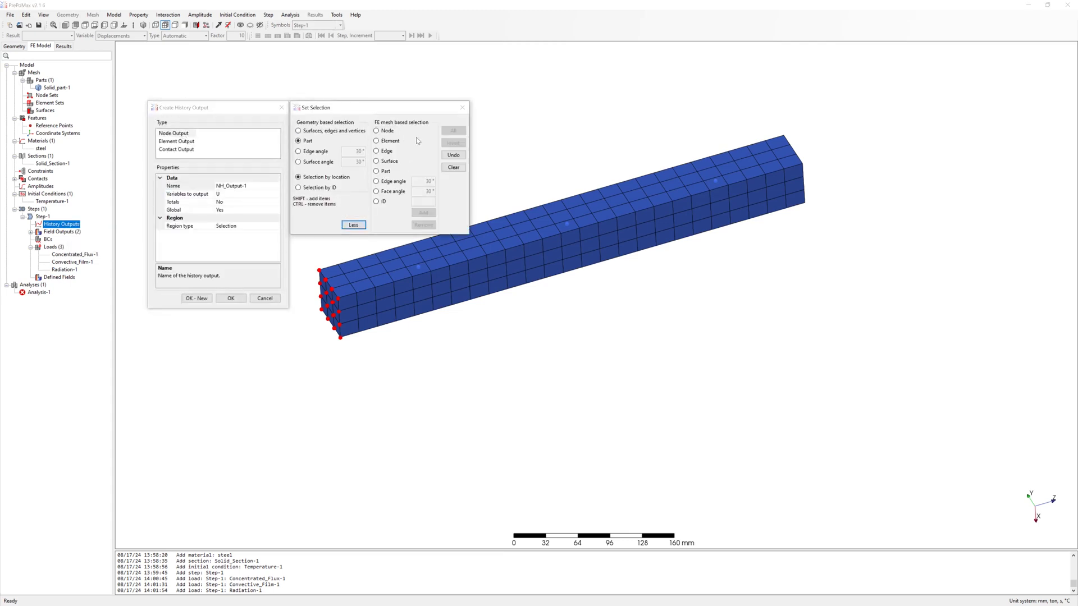
click(219, 194)
click(277, 194)
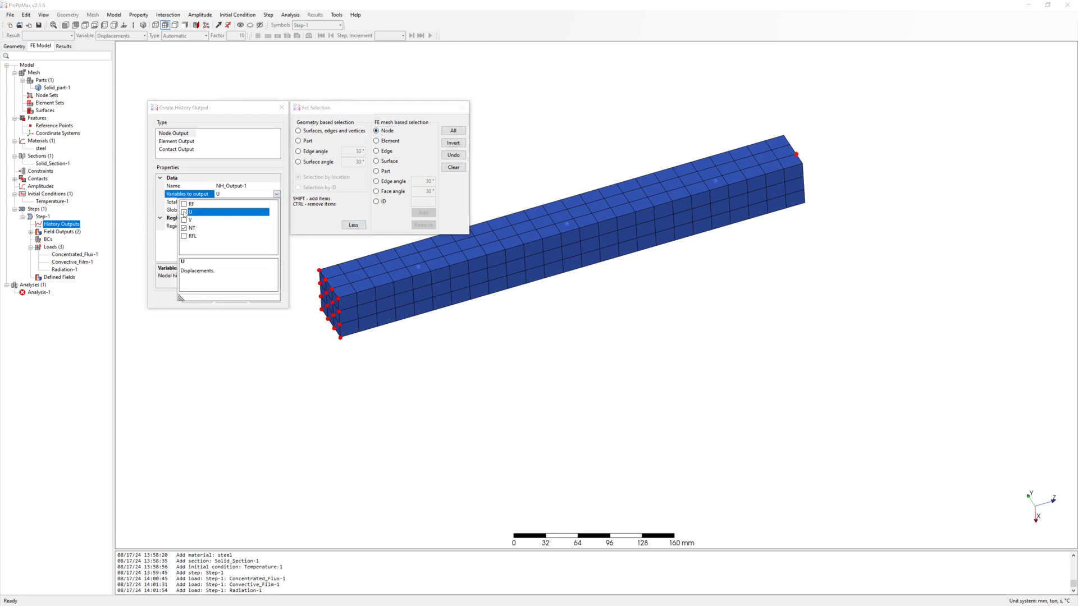
click(196, 229)
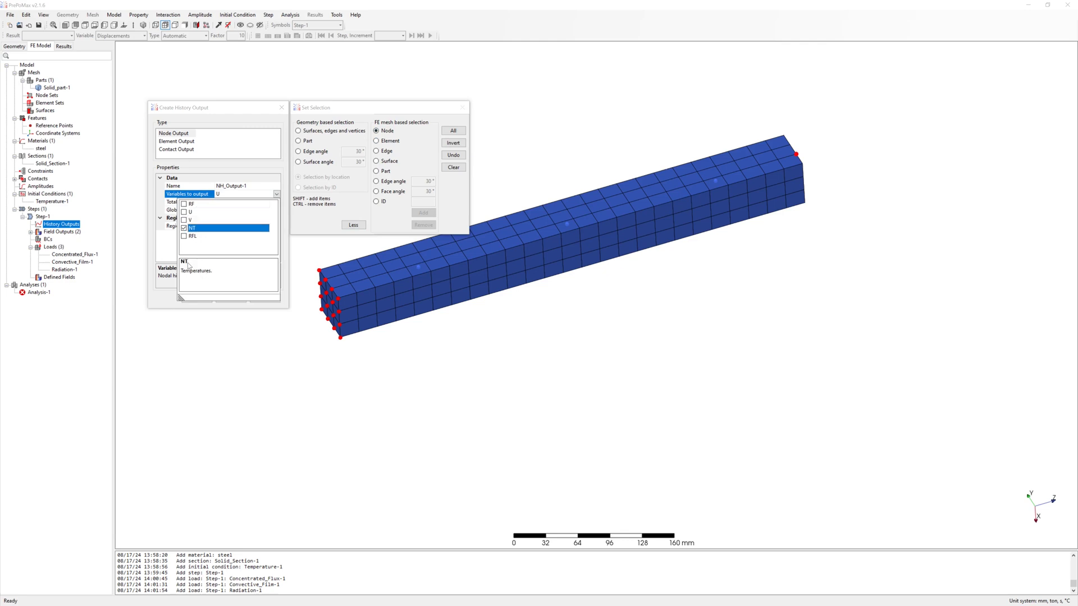
click(234, 300)
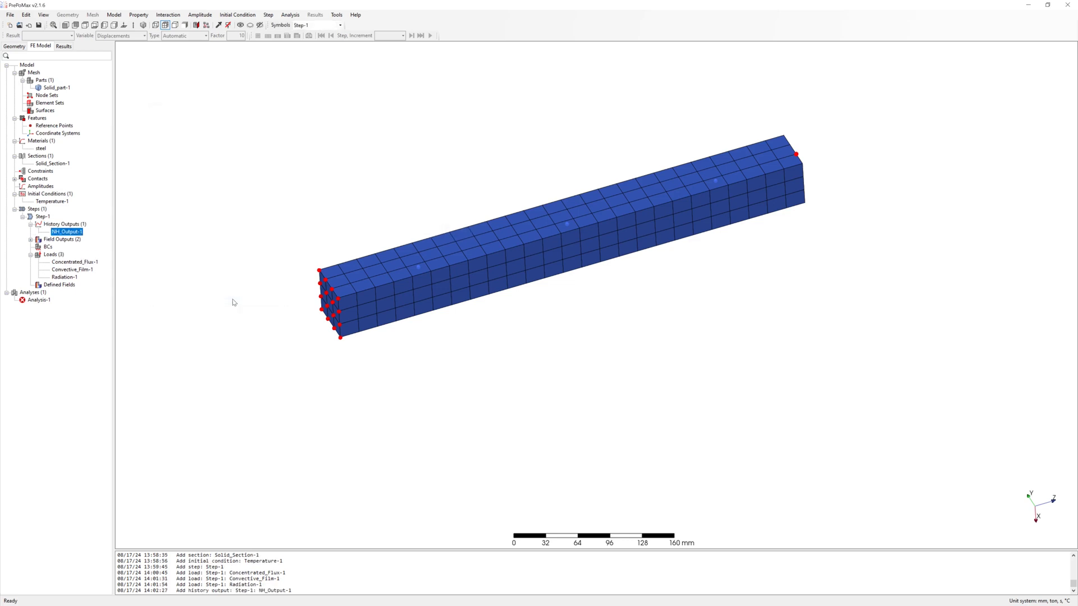
click(233, 302)
Step: Define the Stefan-Boltzmann constant 5.6704E-11 and absolute zero −273.15 °C in the model properties
drag(243, 250, 254, 239)
click(64, 277)
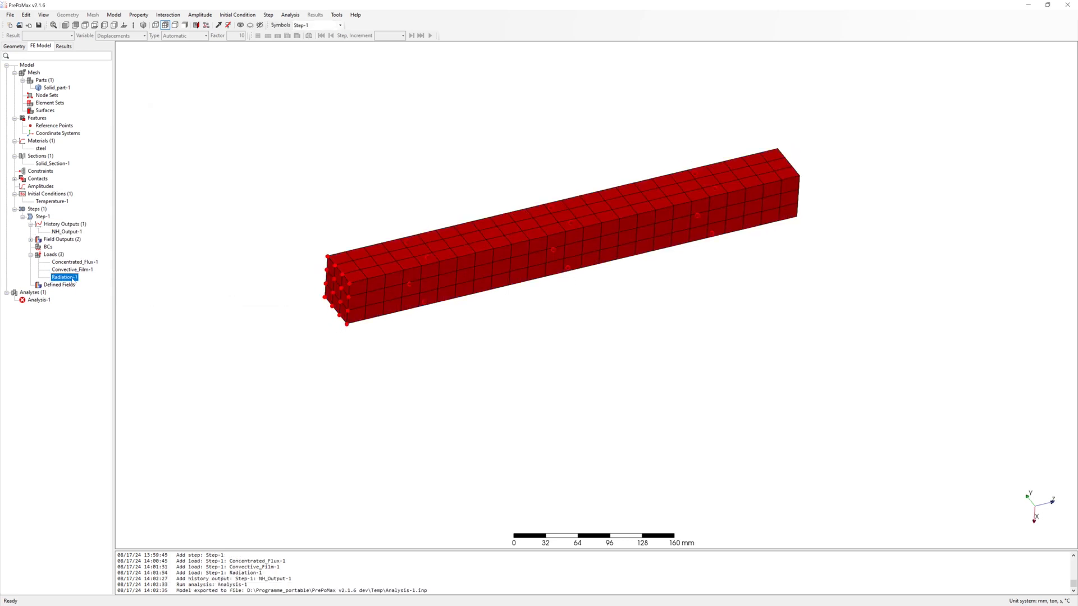
click(28, 65)
right_click(28, 65)
click(53, 70)
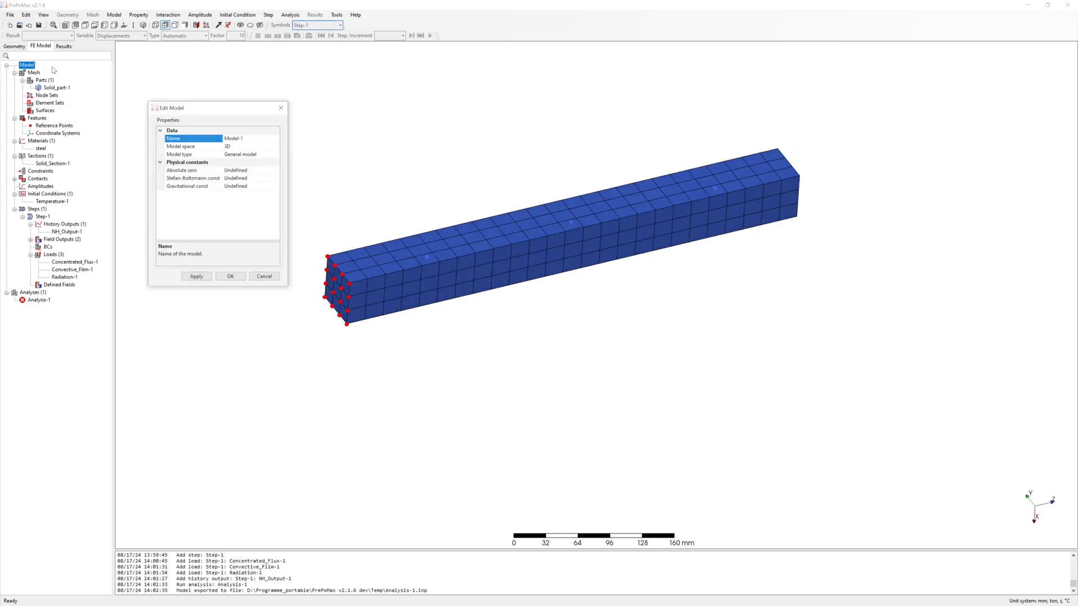
click(195, 179)
click(277, 178)
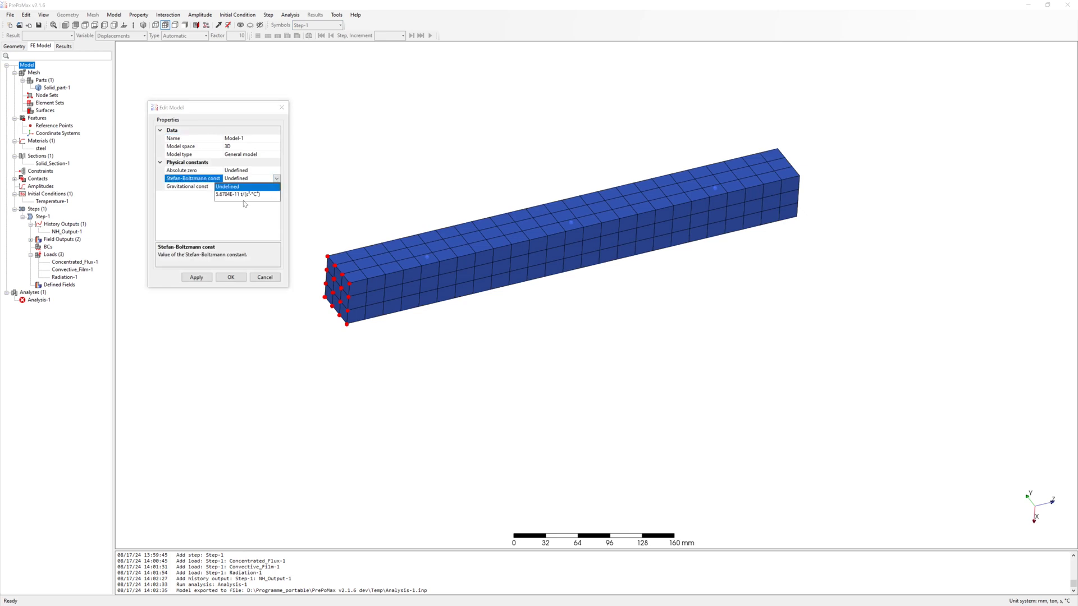
click(237, 196)
click(247, 170)
click(277, 170)
click(247, 186)
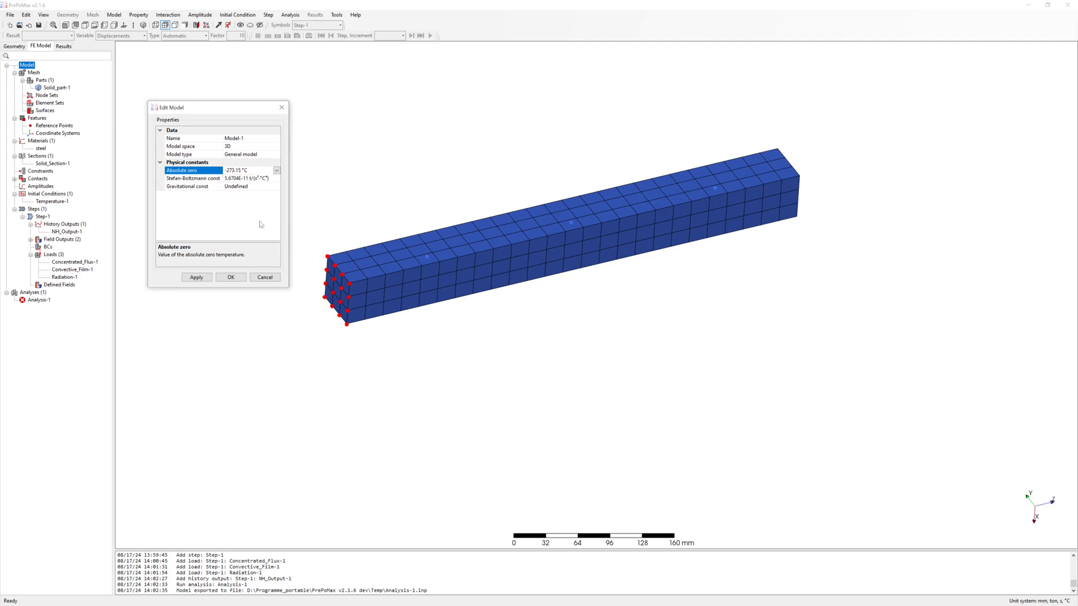
click(233, 278)
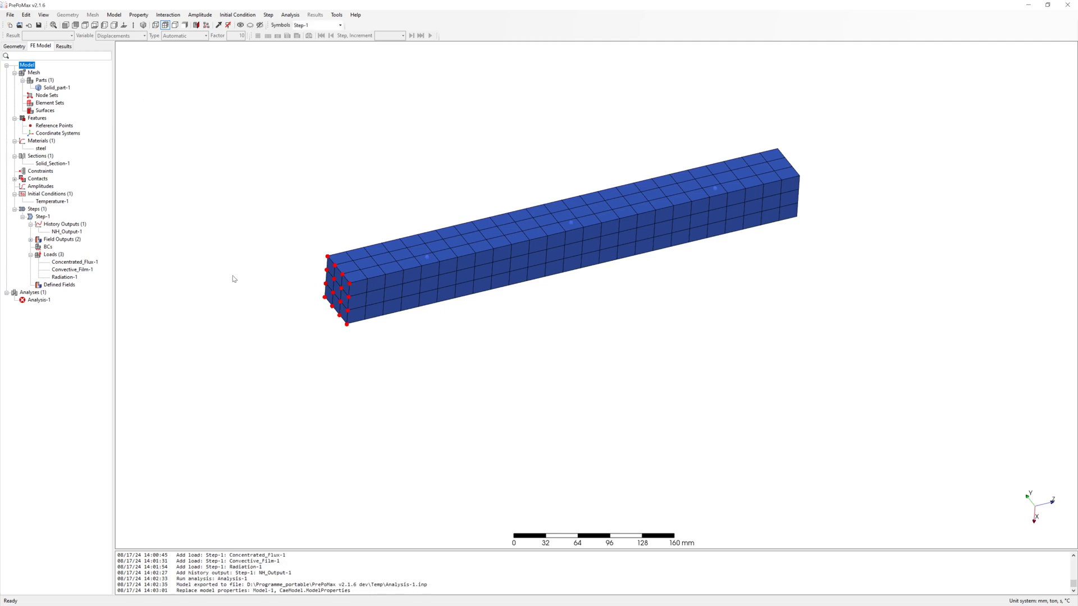
Step: Rerun Analysis-1, overwriting the previous result files, and watch it finish
right_click(39, 301)
click(67, 327)
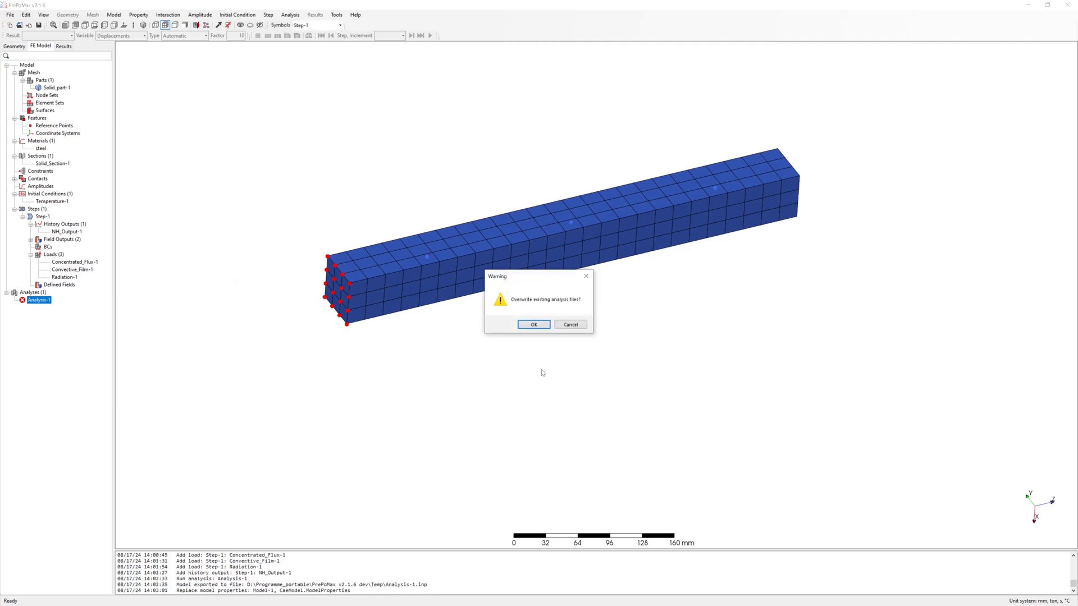
key(Return)
click(184, 124)
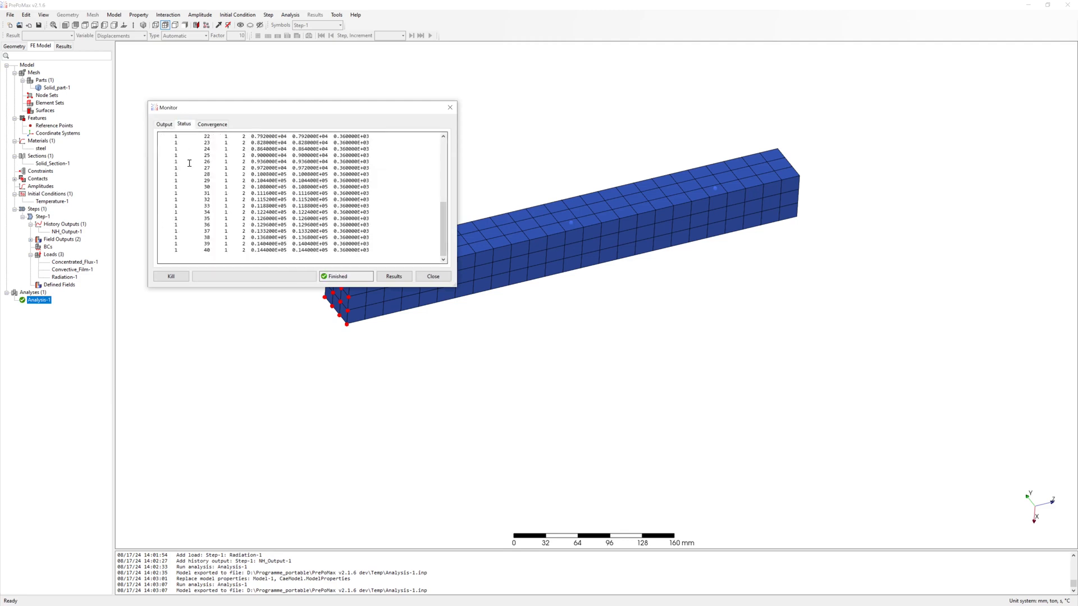
Step: Open the Analysis-1 results and orbit and pan the beam into view
click(393, 276)
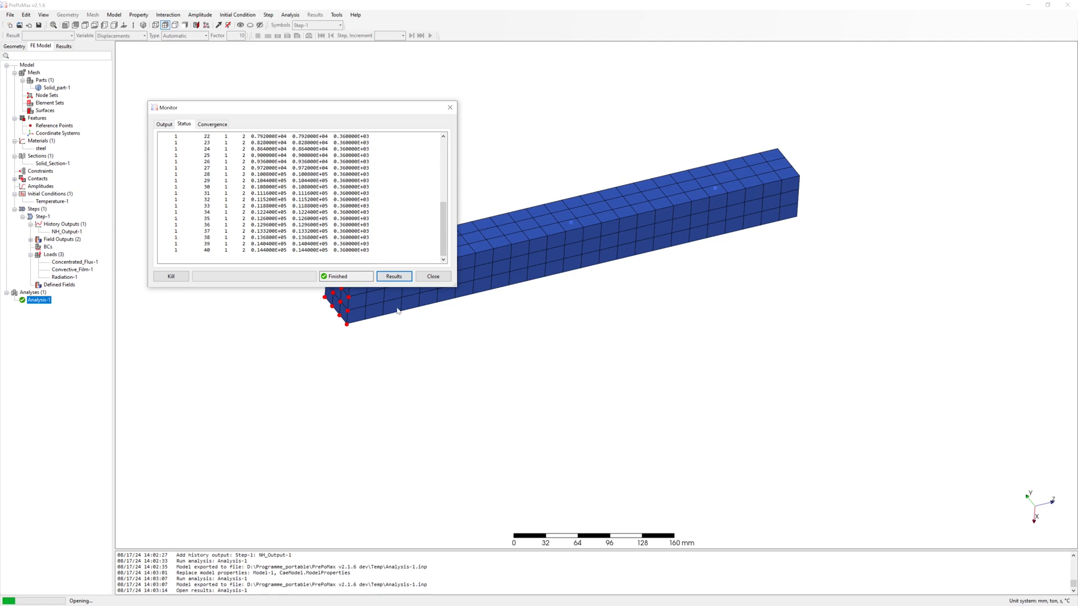
middle_drag(390, 317, 637, 209)
middle_drag(544, 155, 575, 199)
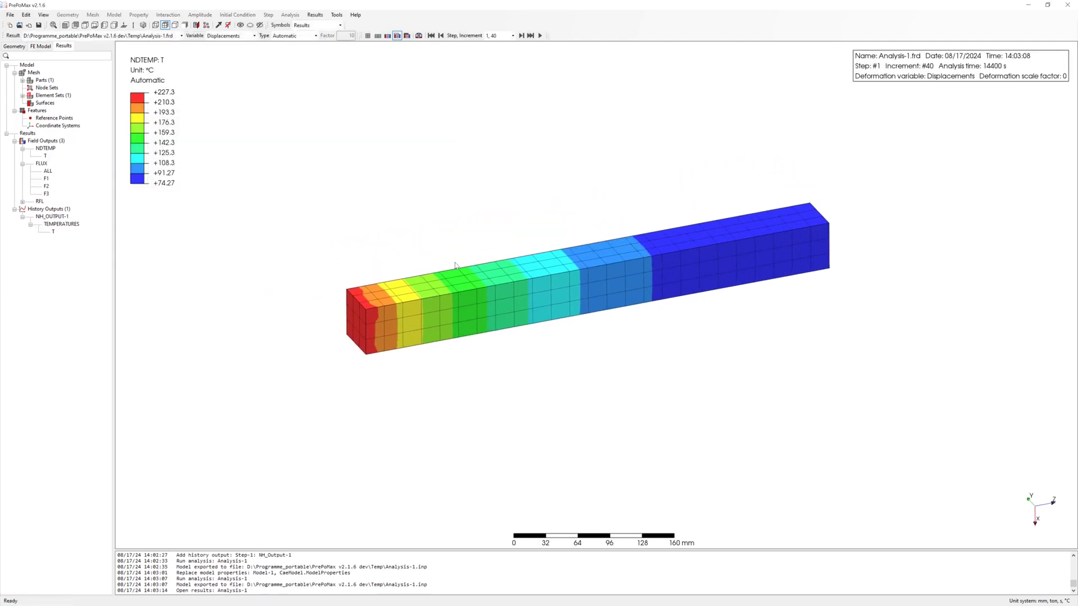
middle_drag(457, 255, 469, 234)
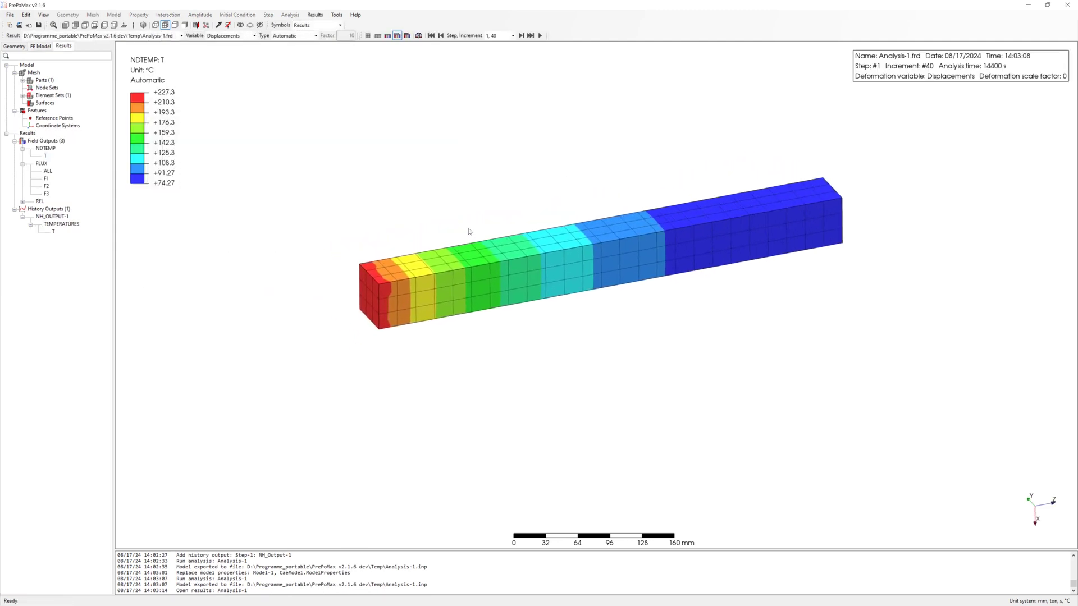
Step: Step through the result increments, ending at increment 40 with temperatures 74.27–227.3 °C
click(441, 35)
click(431, 35)
click(521, 35)
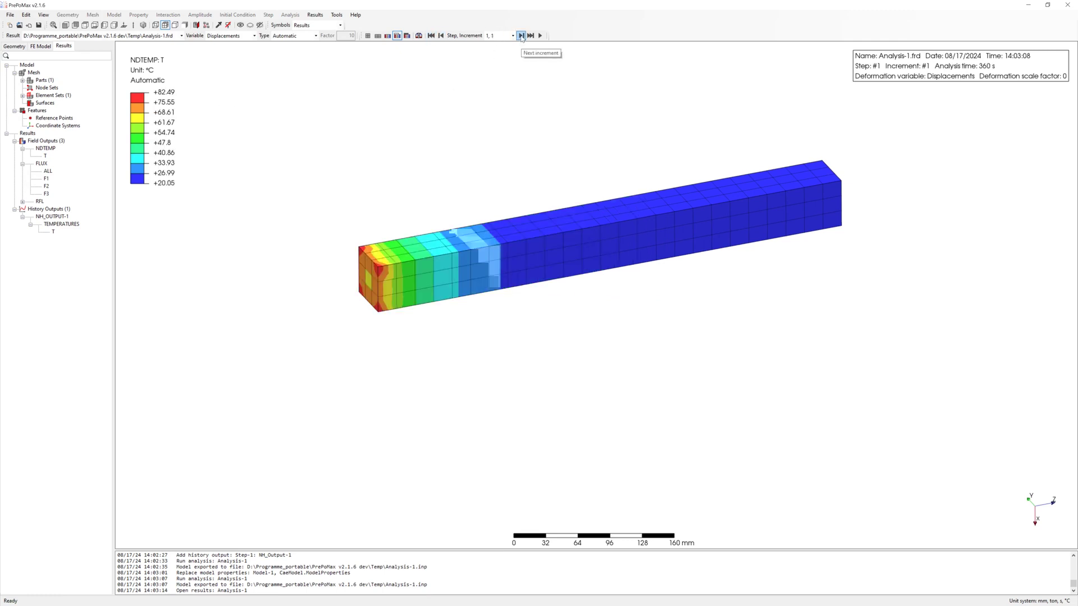
click(521, 36)
click(522, 35)
click(522, 35)
click(522, 35)
click(521, 36)
click(521, 35)
click(521, 35)
click(521, 35)
click(521, 35)
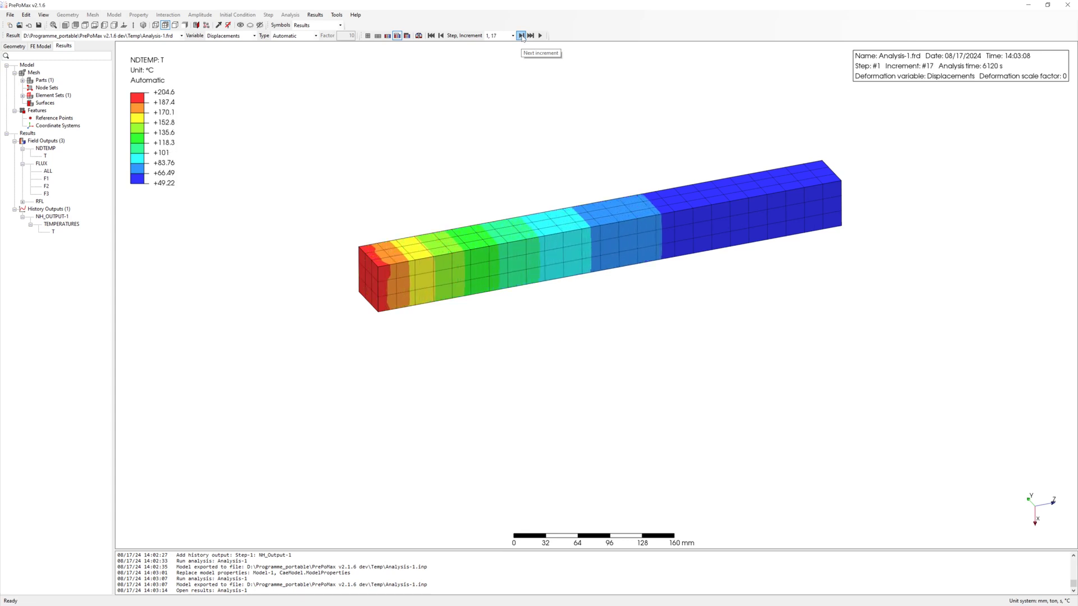
click(530, 35)
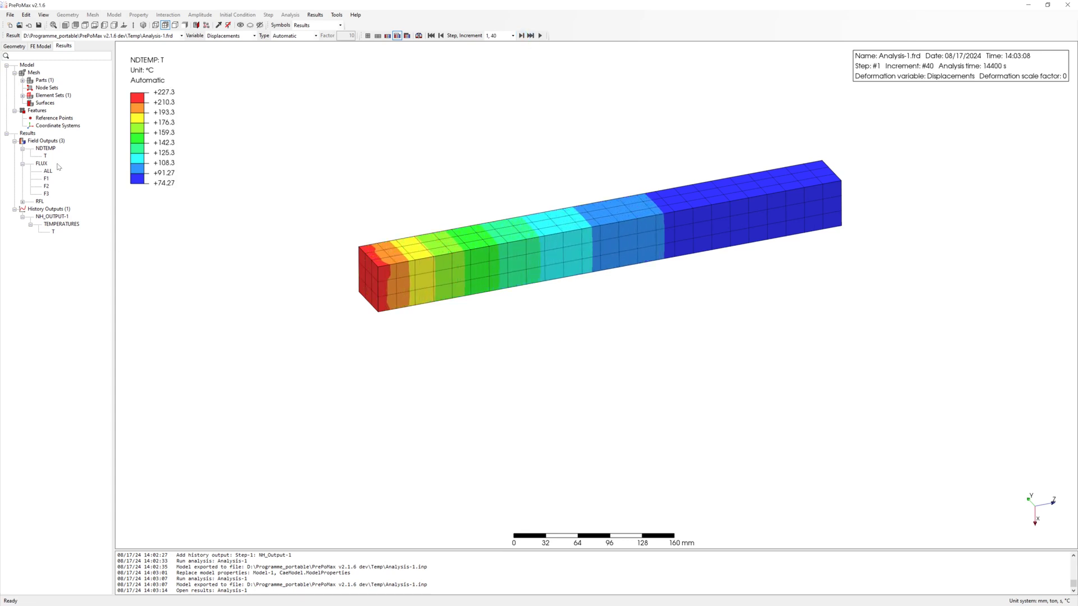
double_click(52, 231)
drag(199, 108, 179, 291)
drag(236, 373, 236, 471)
shift+click(199, 505)
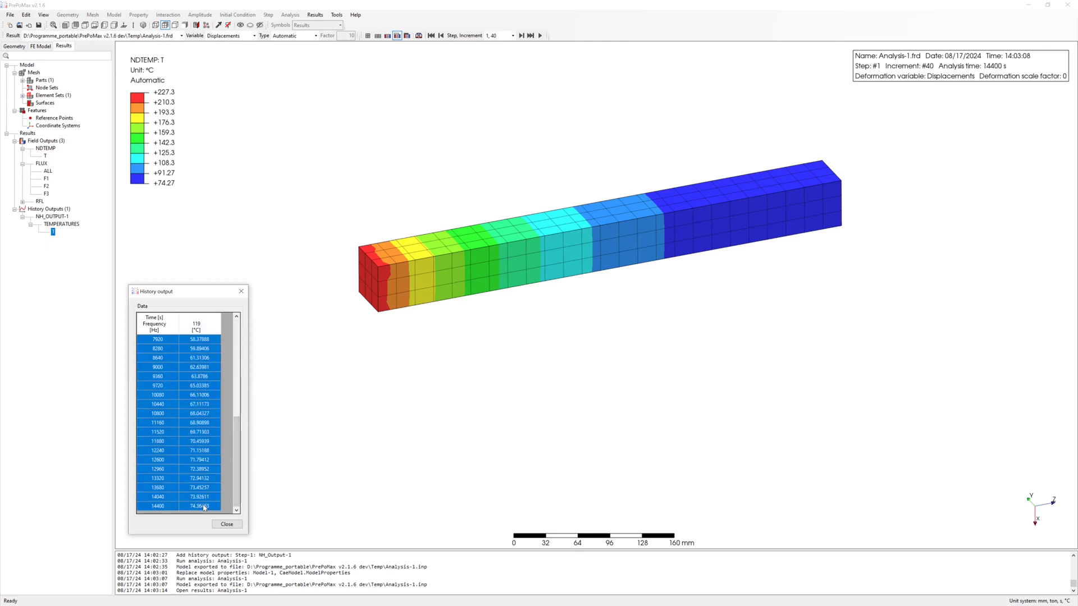
right_click(203, 505)
click(238, 540)
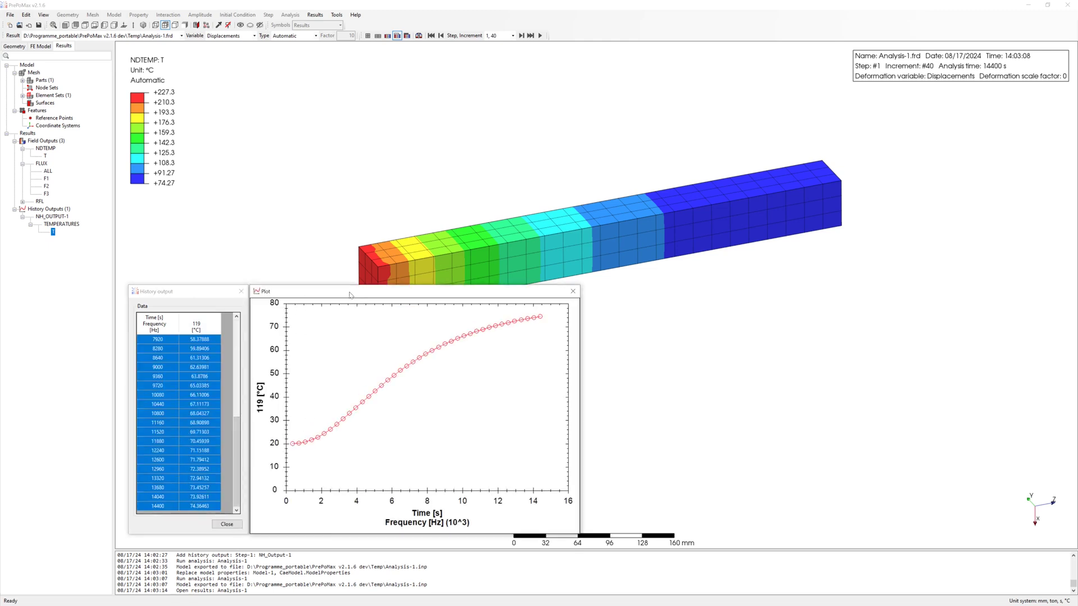
drag(352, 292, 690, 292)
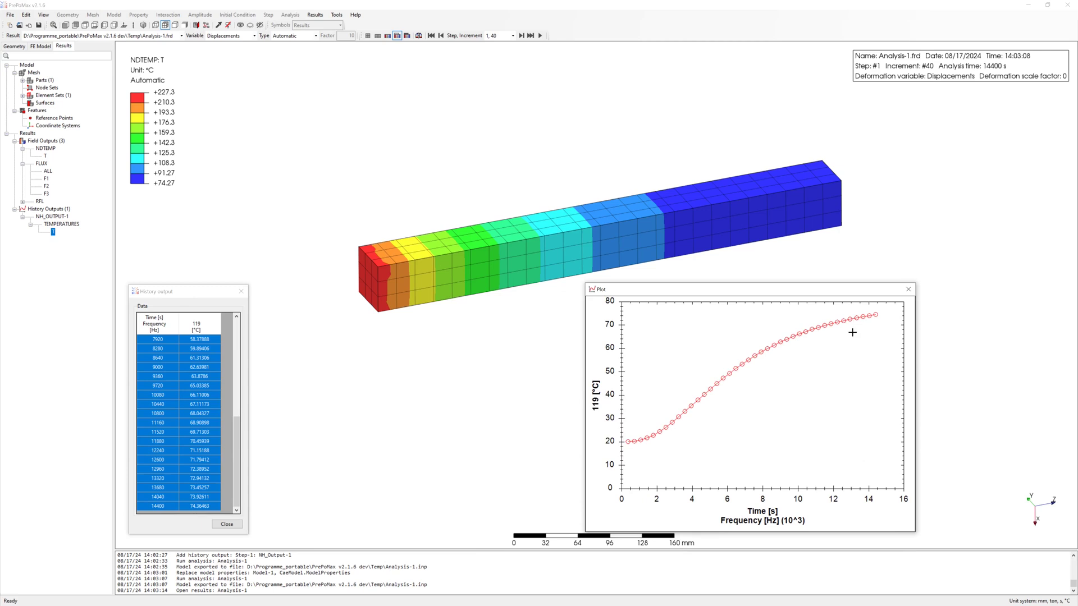
click(908, 289)
click(240, 292)
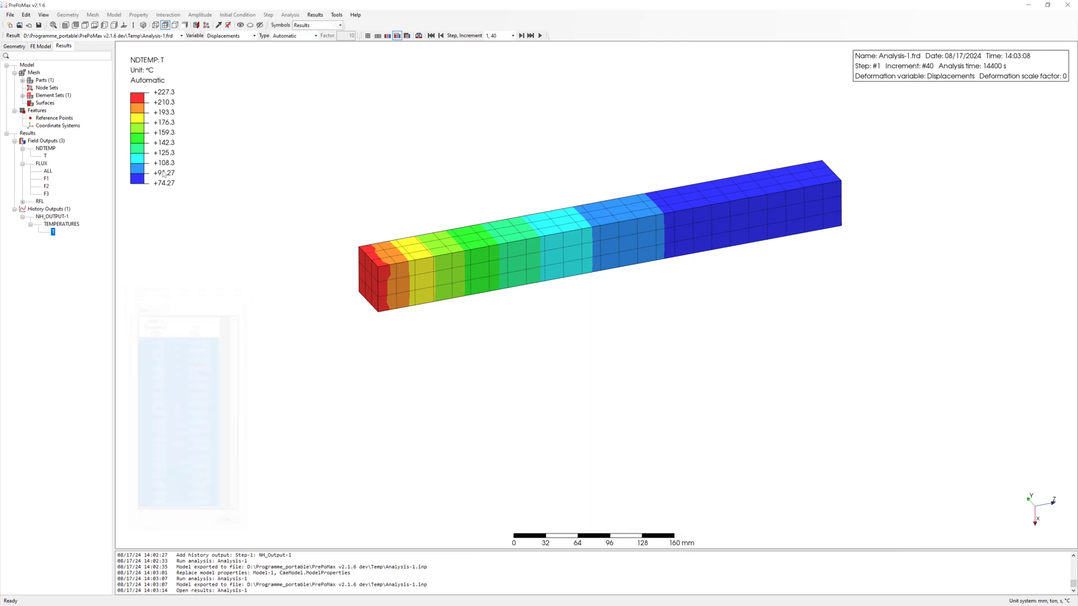
Step: Duplicate Step-1 to create Step-2
click(40, 46)
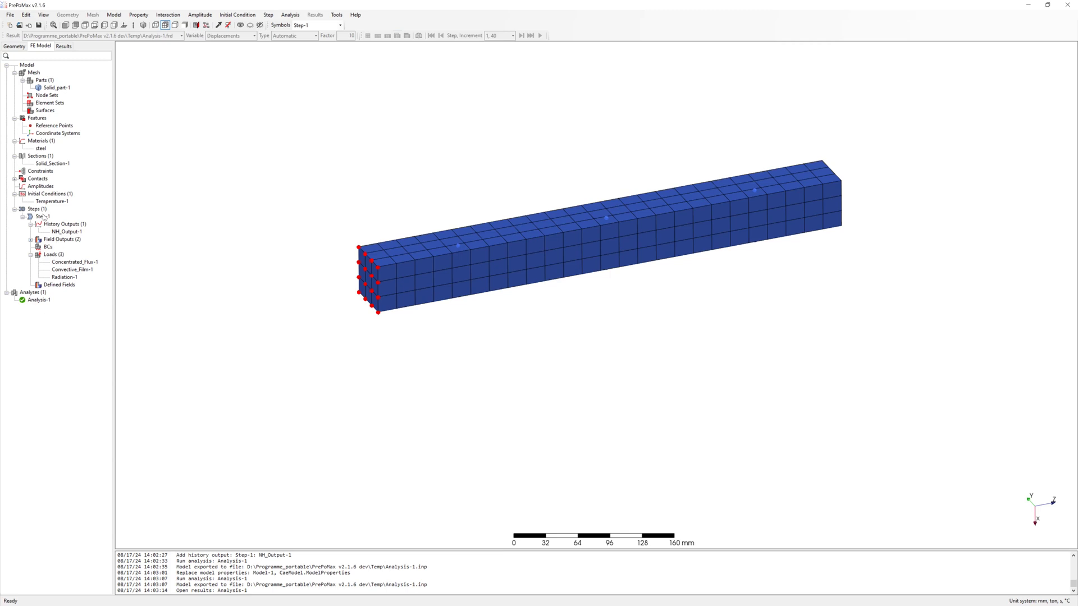
click(43, 216)
right_click(48, 219)
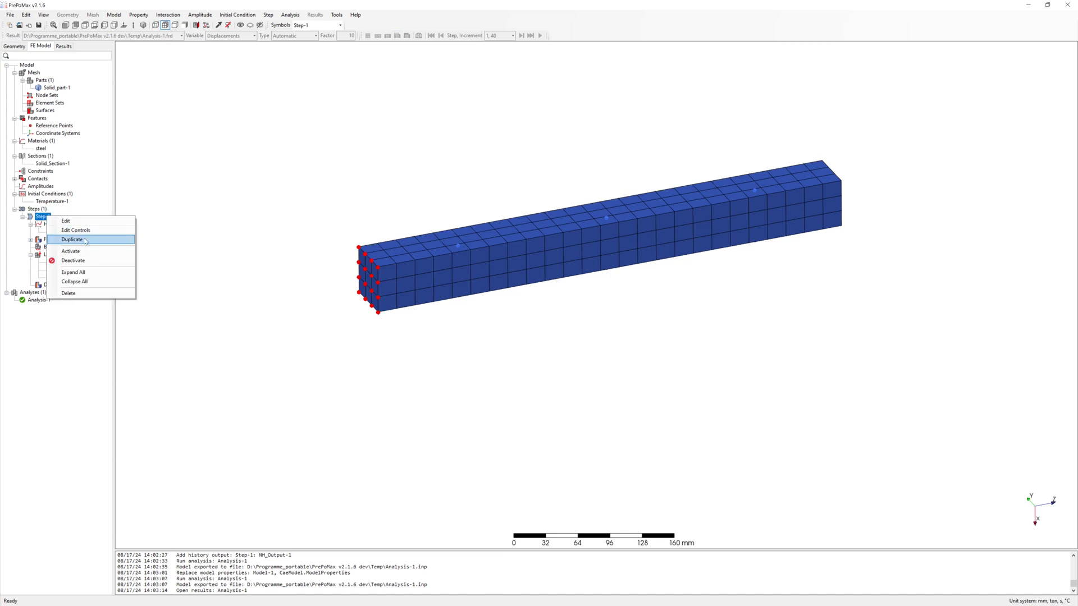
click(88, 242)
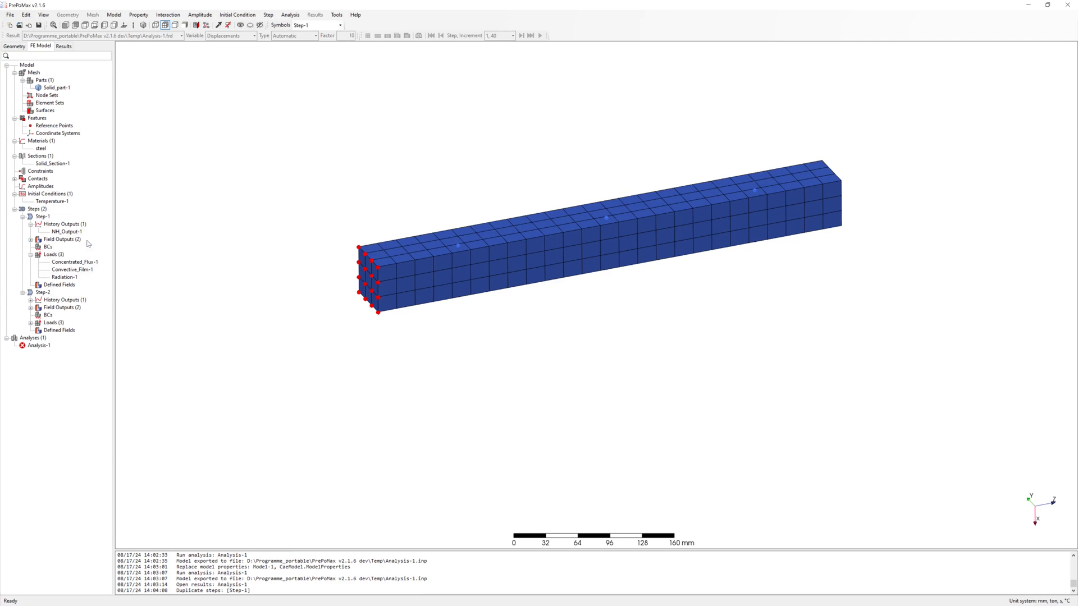
Step: Deactivate the Concentrated_Flux-1 load in Step-2
click(30, 323)
click(86, 330)
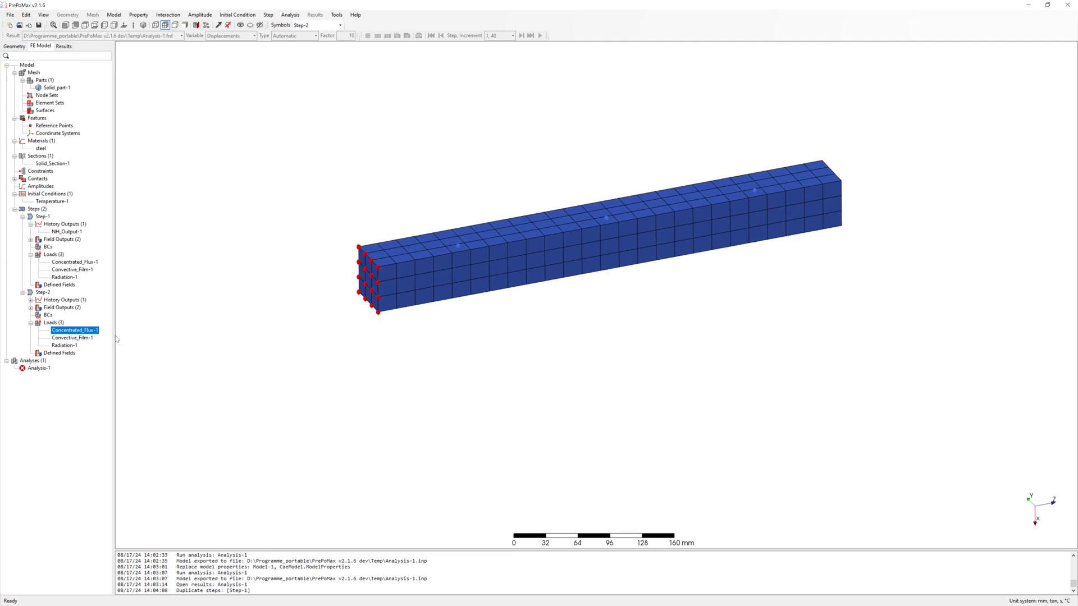
right_click(87, 331)
click(133, 406)
Step: Start a new run of Analysis-1
click(79, 383)
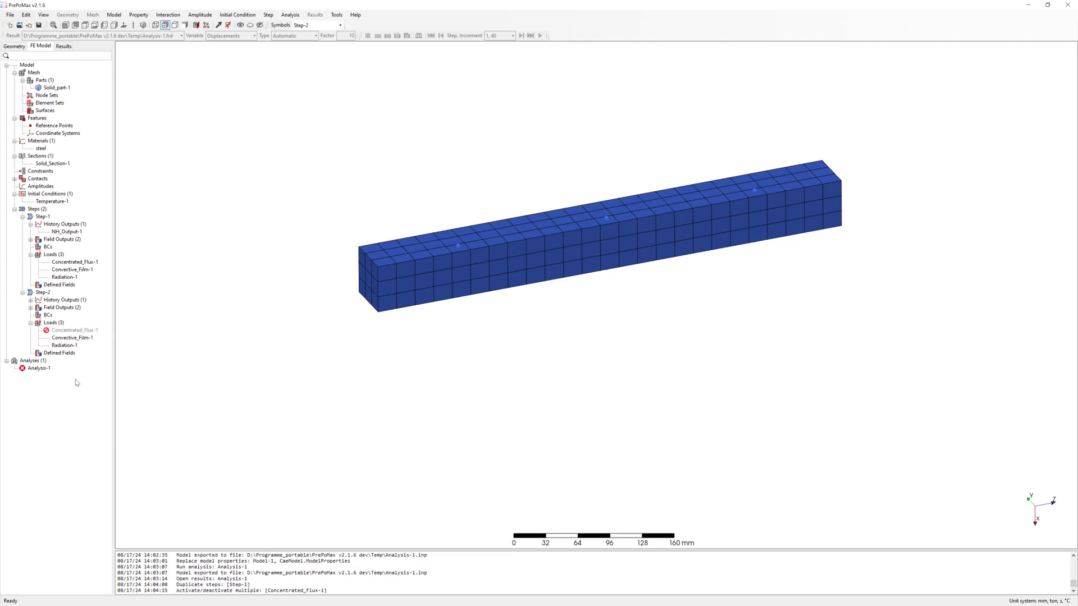
right_click(38, 368)
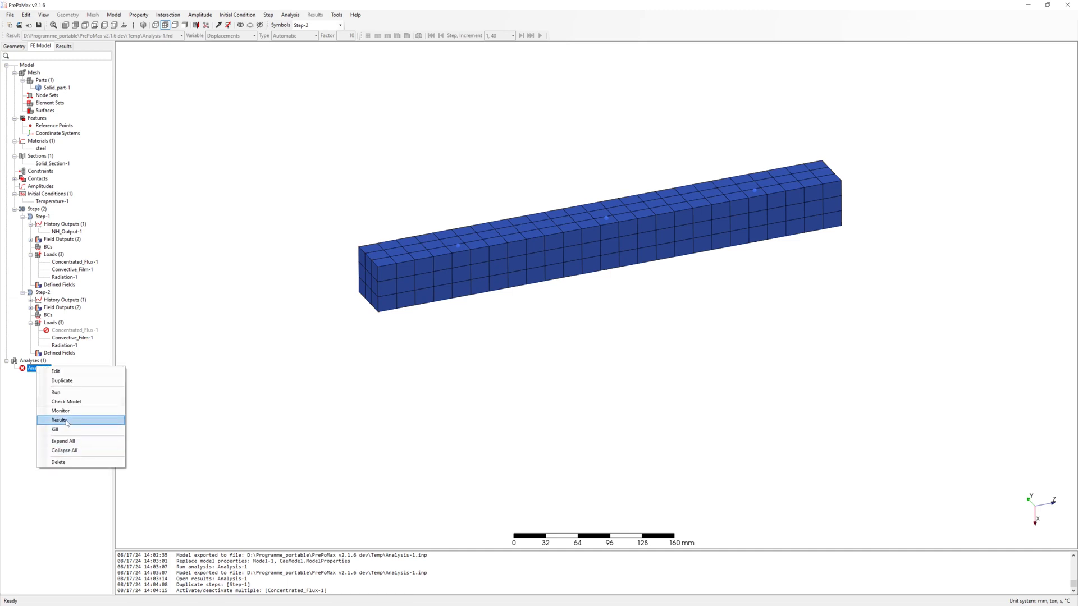
click(62, 392)
Step: Overwrite the old files so the two-step analysis solves, then open its results
key(Return)
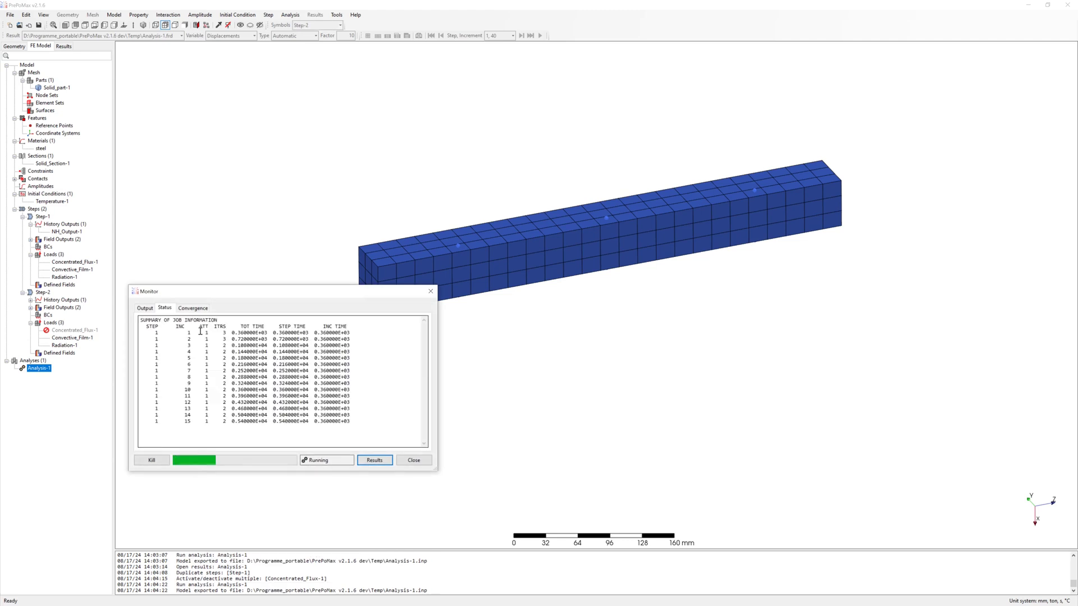
click(375, 459)
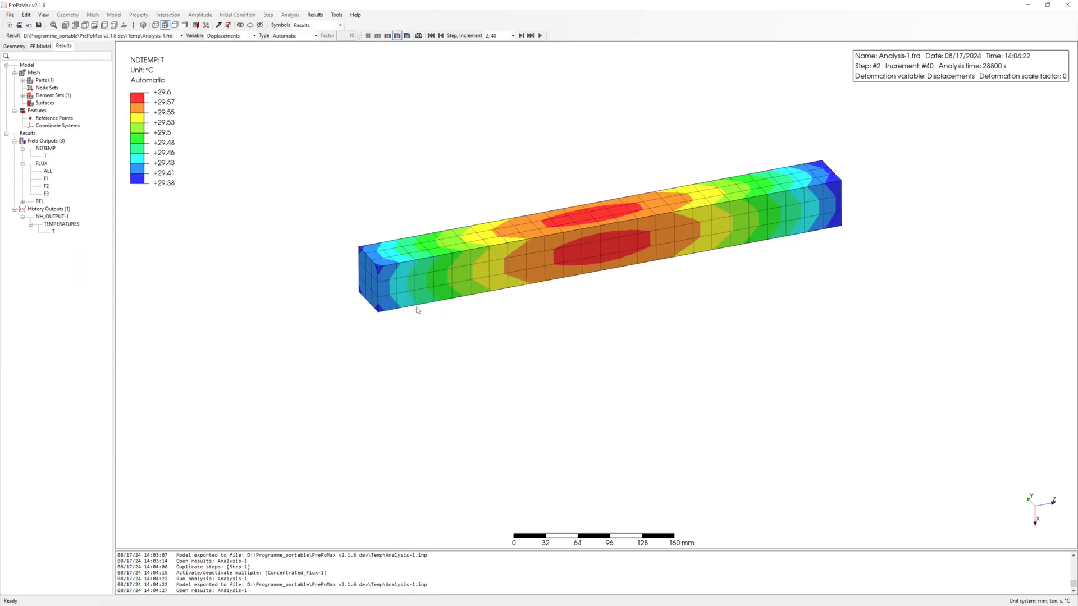
middle_drag(416, 310, 169, 201)
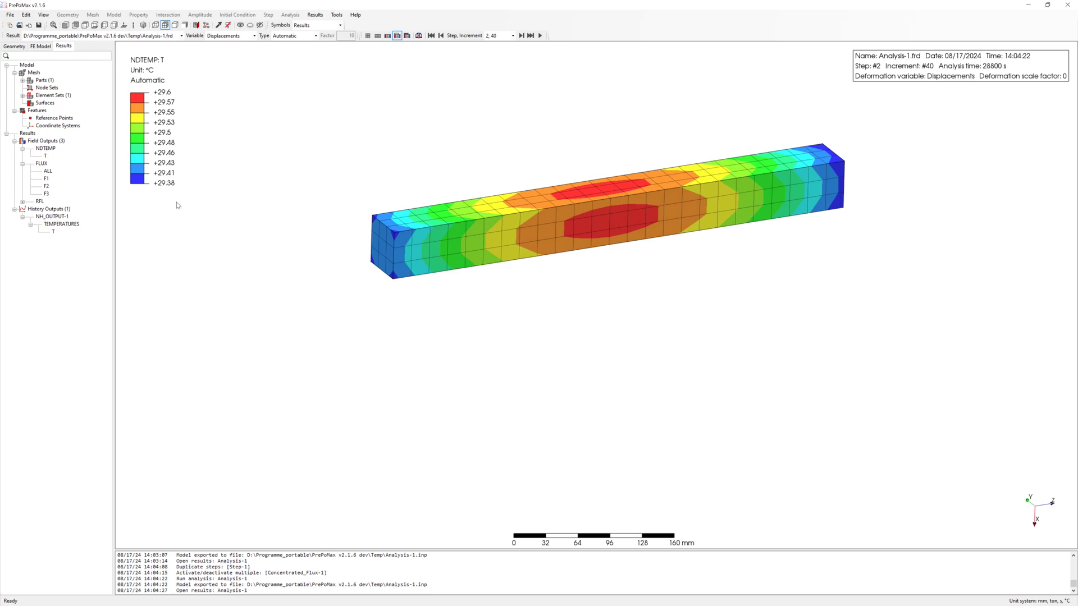
Step: Plot node 119's temperature history, peaking near 74 °C and cooling to 29.4 °C, then close it
double_click(54, 232)
drag(233, 342, 236, 493)
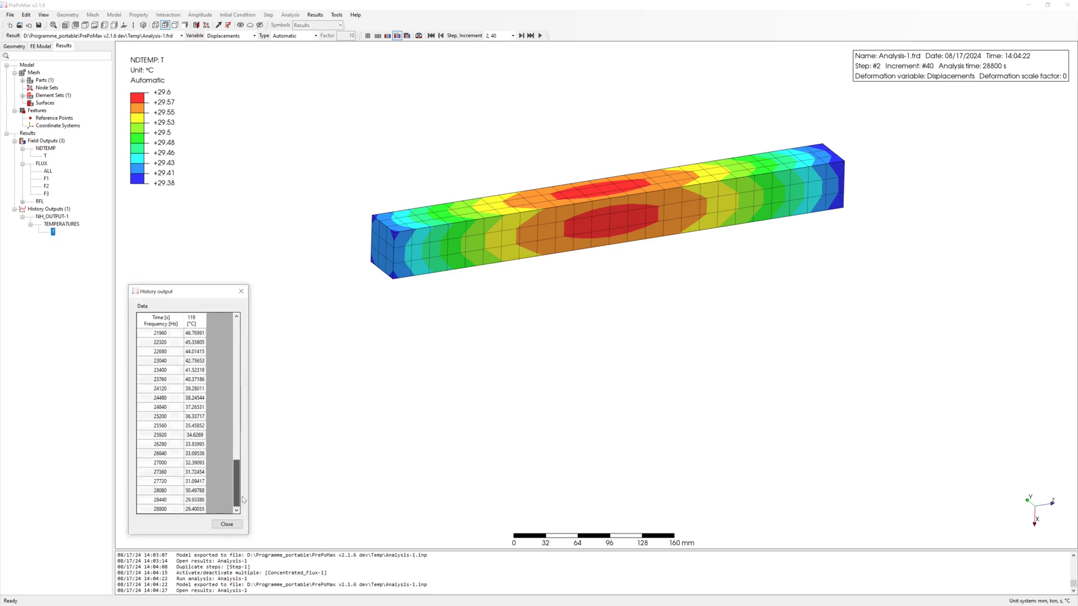
shift+click(202, 509)
right_click(202, 510)
click(218, 544)
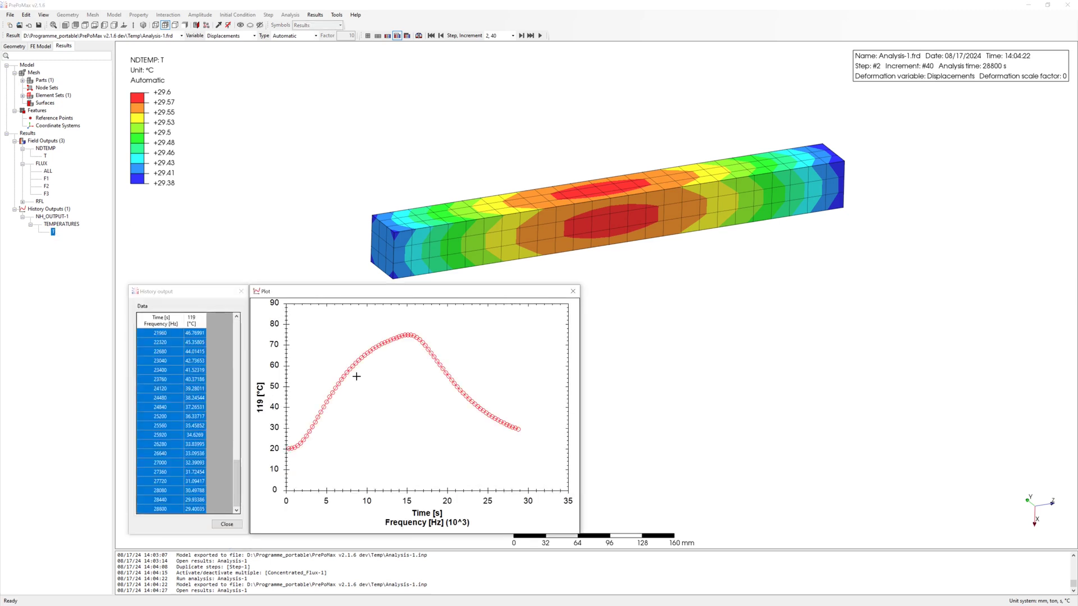
drag(395, 284, 829, 284)
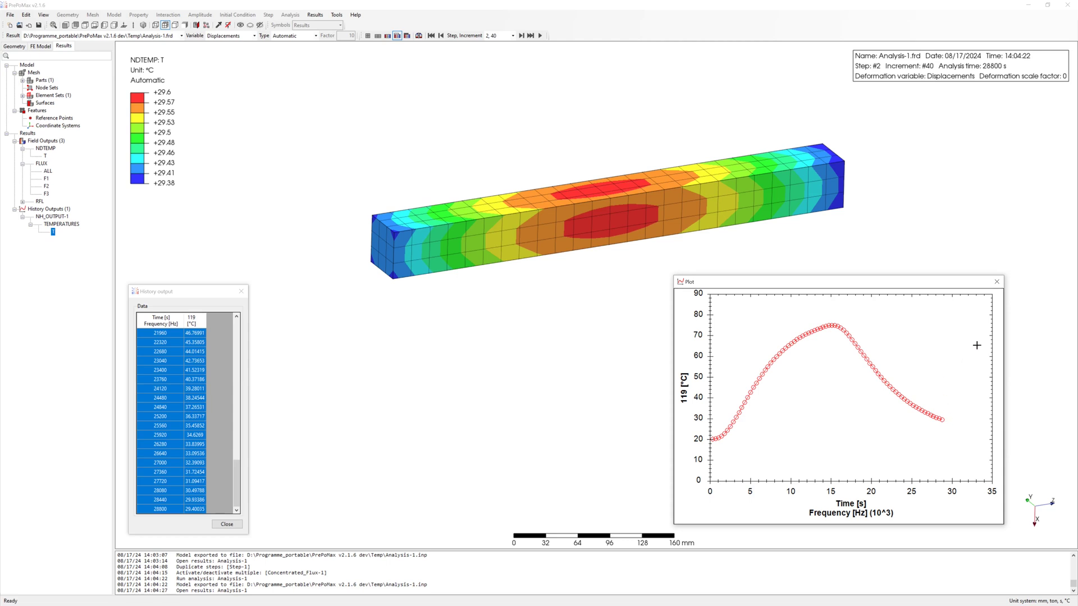
click(997, 282)
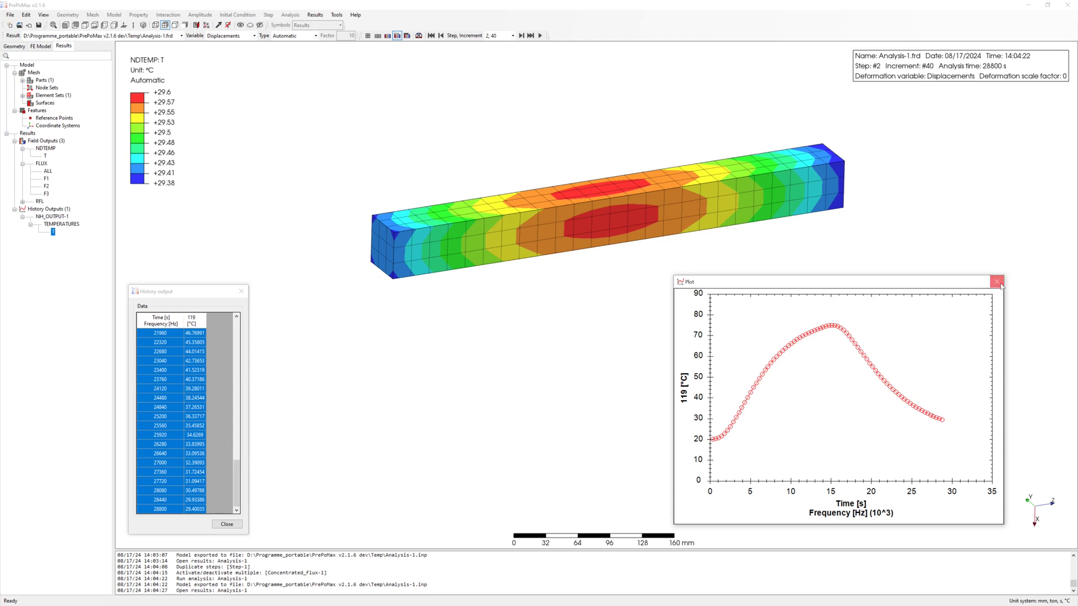
click(239, 291)
Step: Deactivate the Concentrated_Flux-1 load in Step-1
click(41, 46)
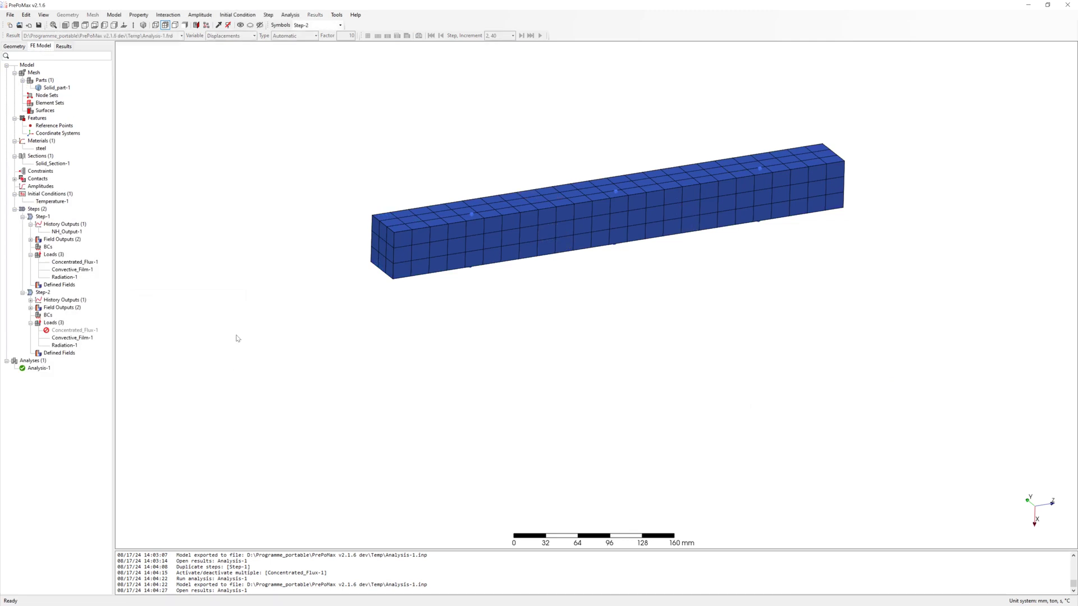
click(87, 262)
right_click(88, 262)
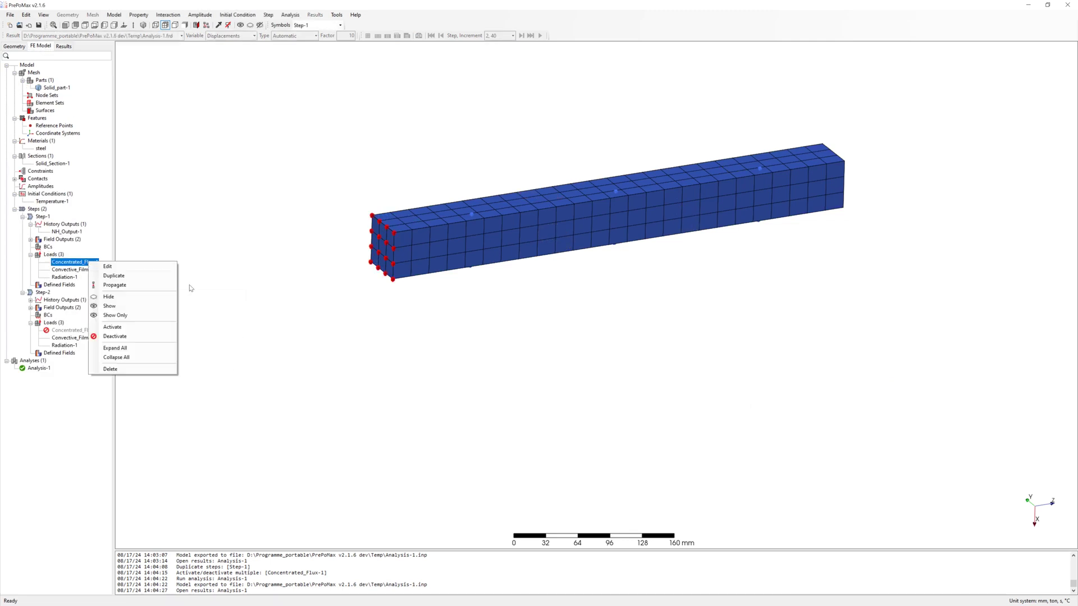
click(114, 337)
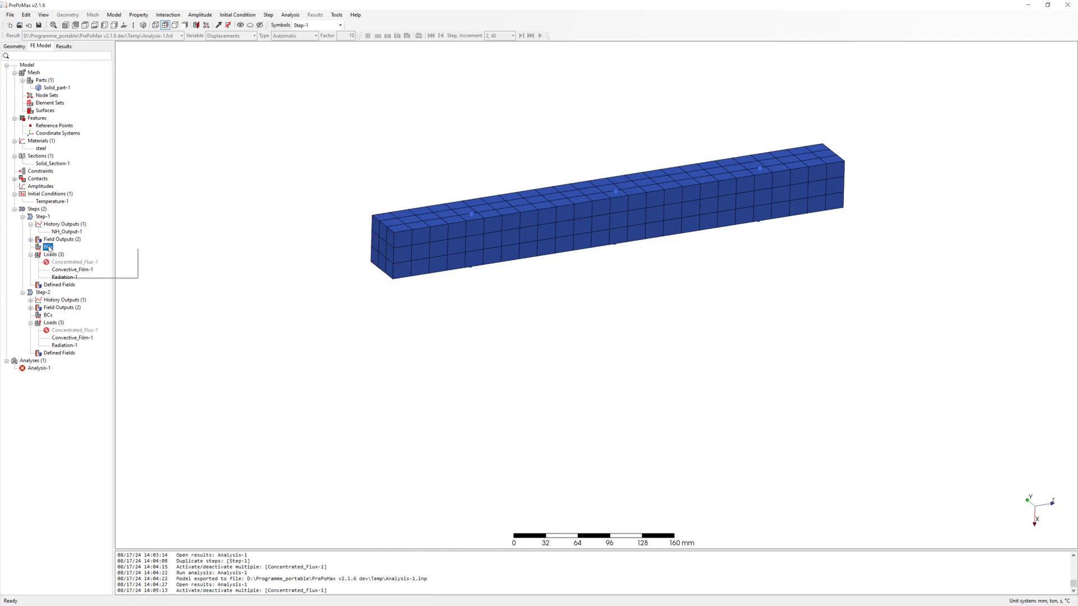
Step: Apply a 200 °C Temperature-1 boundary condition to the beam's left end face
click(66, 251)
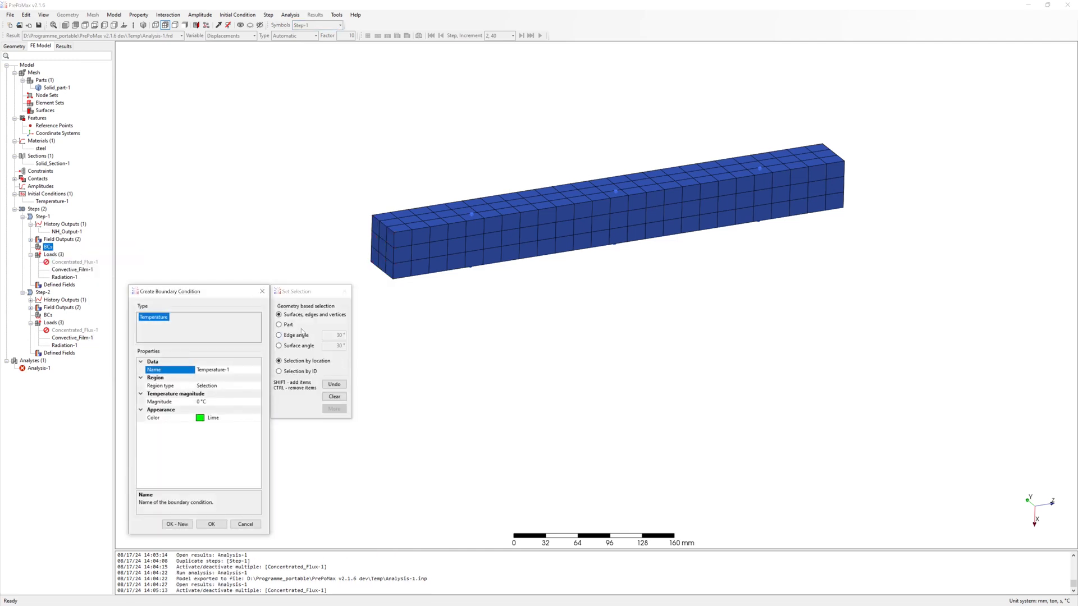
click(381, 249)
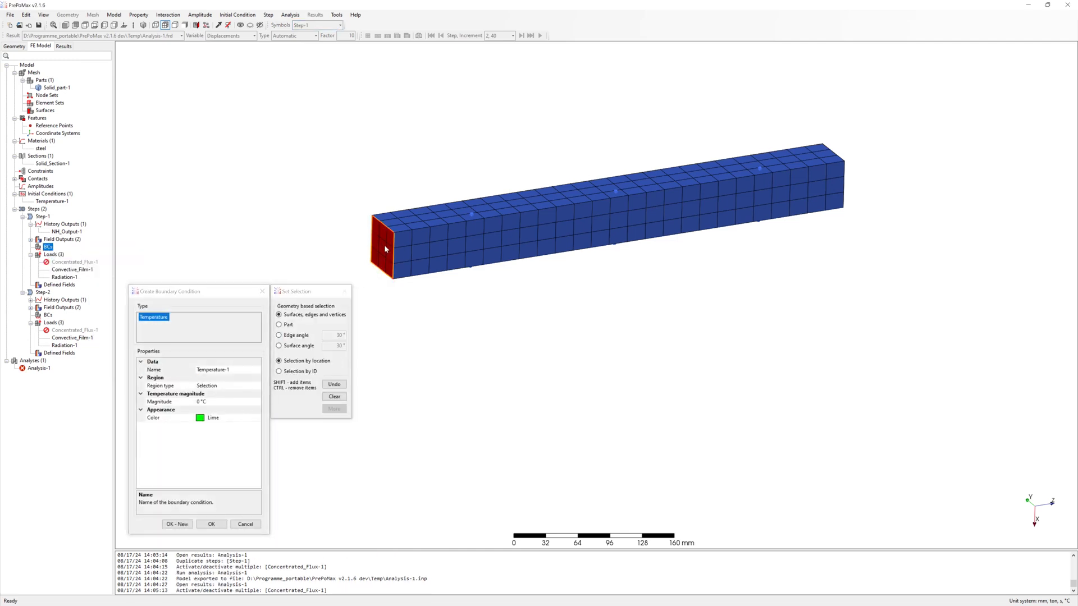
click(199, 402)
text(200)
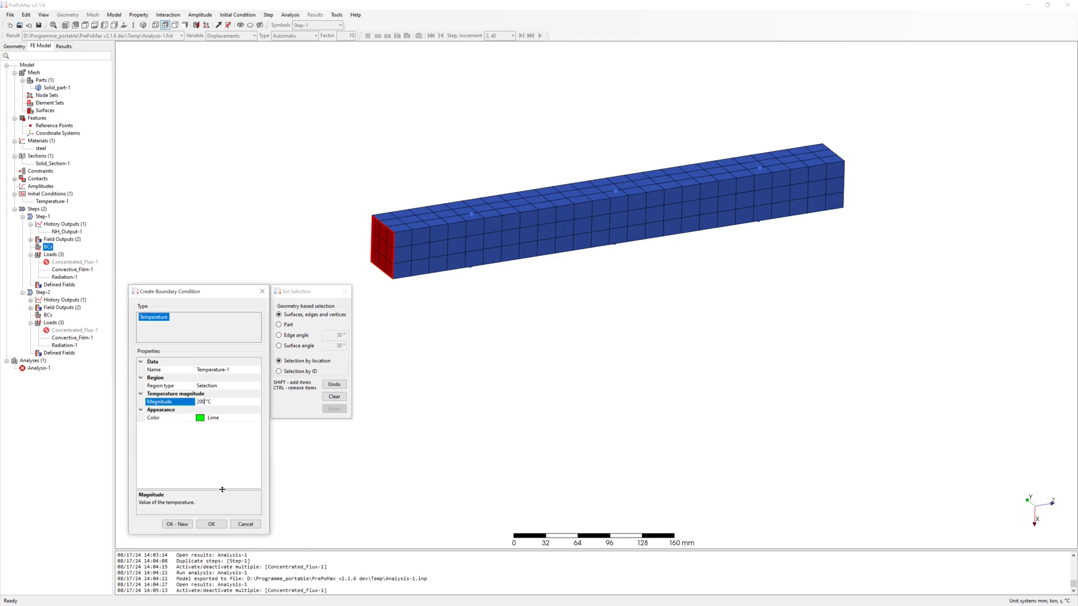
click(211, 524)
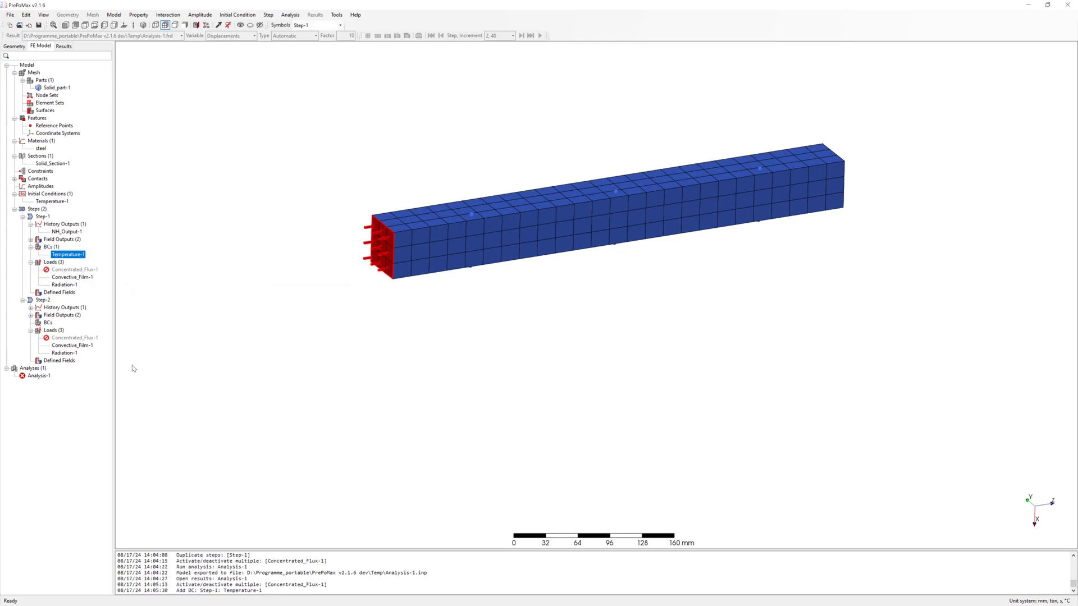
Step: Rerun Analysis-1 with overwrite and open its results and the T history table
right_click(39, 376)
click(64, 401)
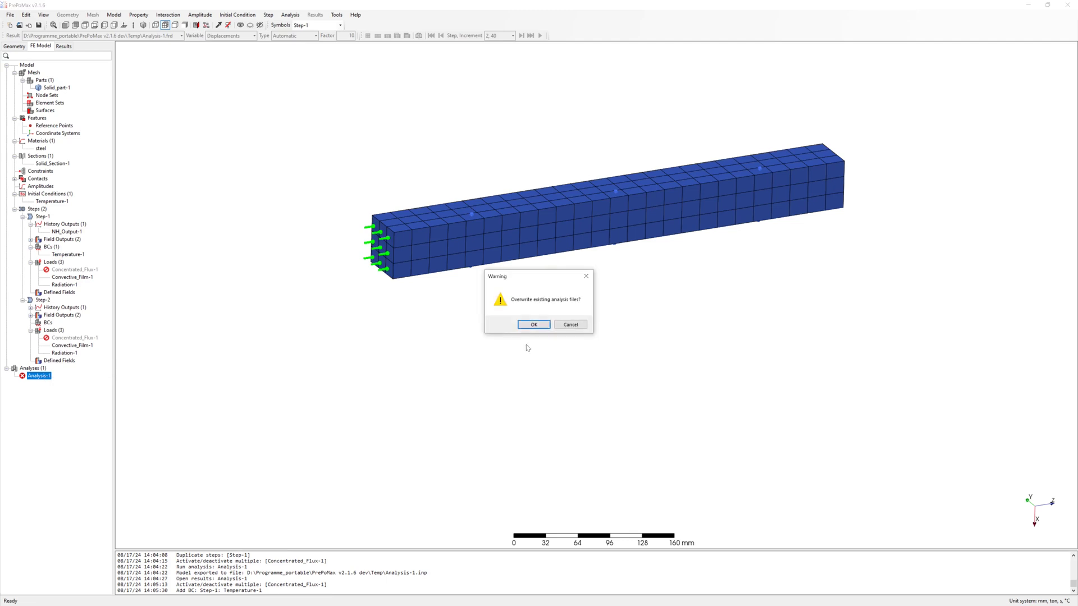
click(533, 326)
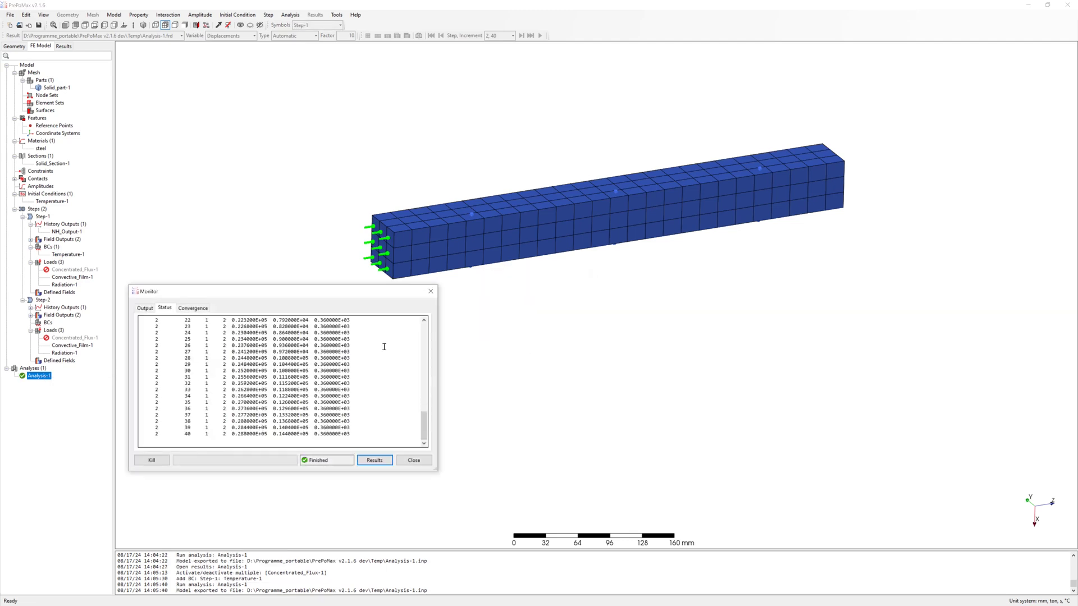
click(379, 461)
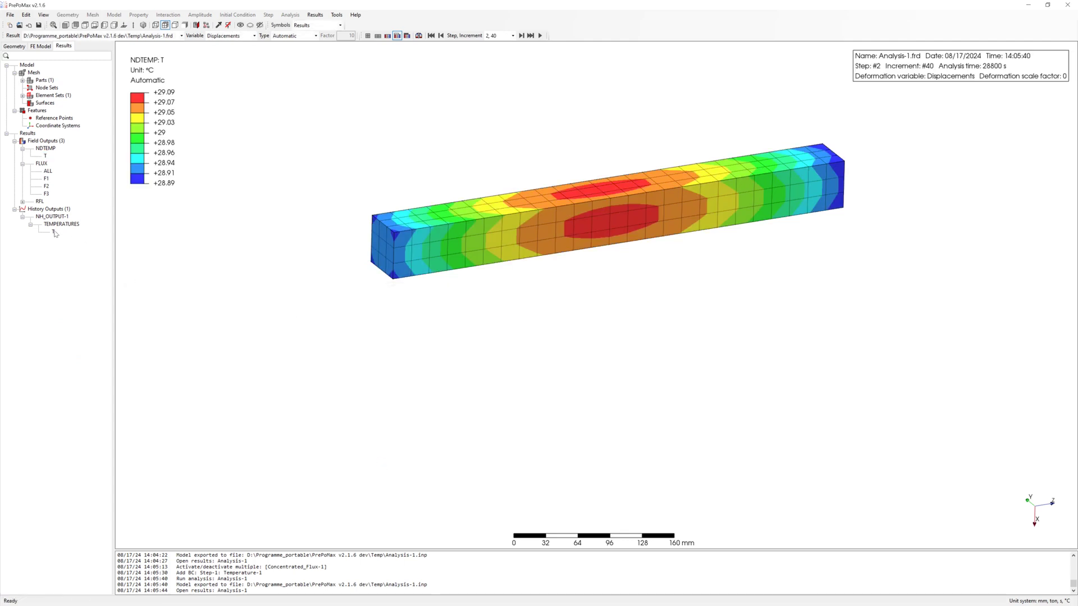
double_click(53, 232)
drag(189, 294, 194, 281)
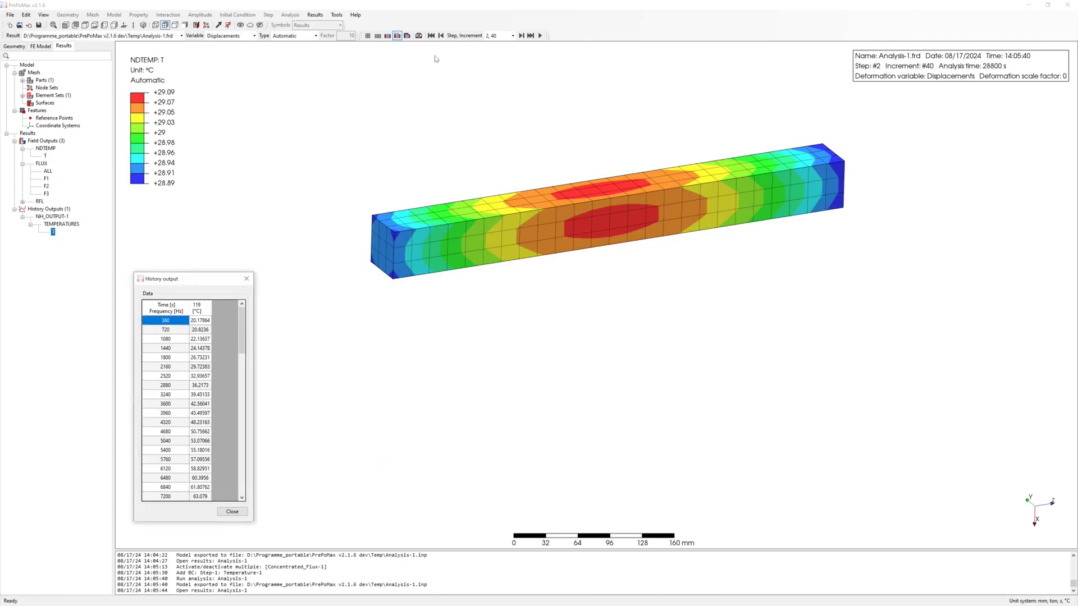
Step: Step from the first to the final increment, showing heat spreading from the 200 °C end
click(431, 35)
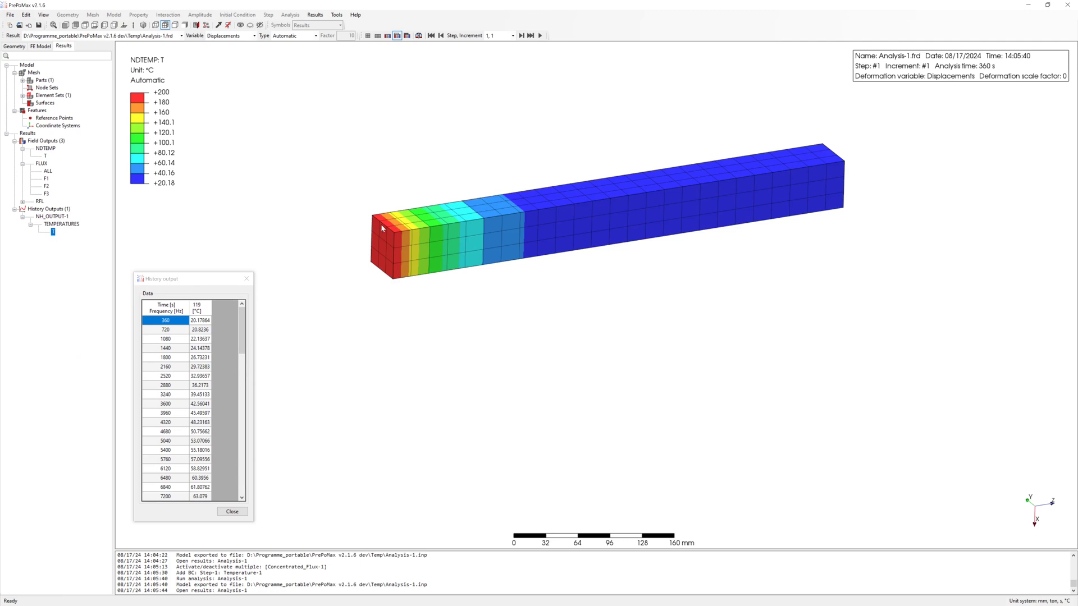
click(521, 36)
click(521, 36)
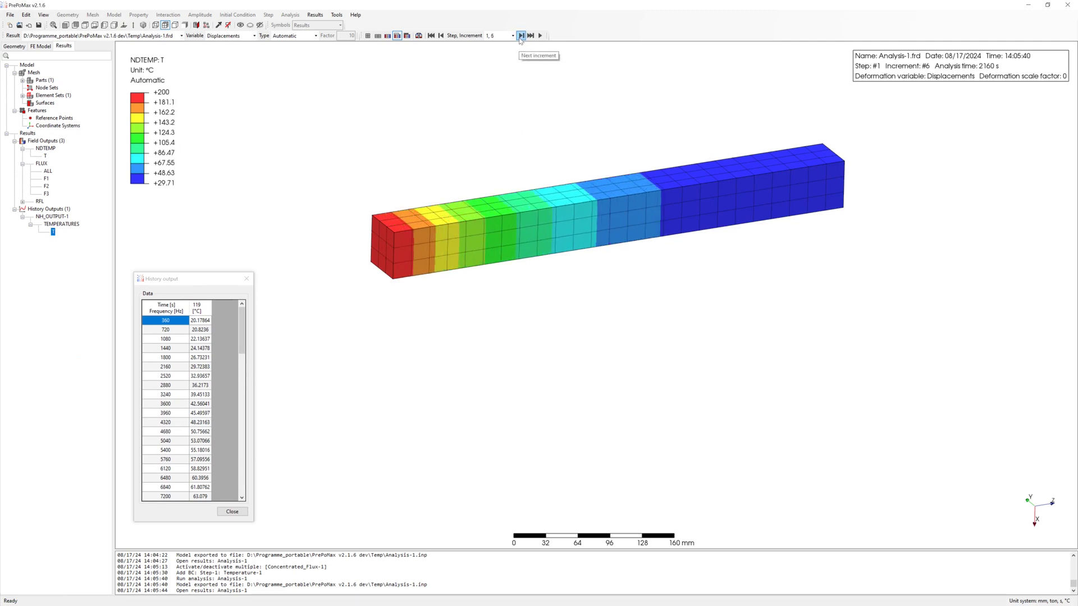
click(521, 35)
click(521, 36)
click(531, 36)
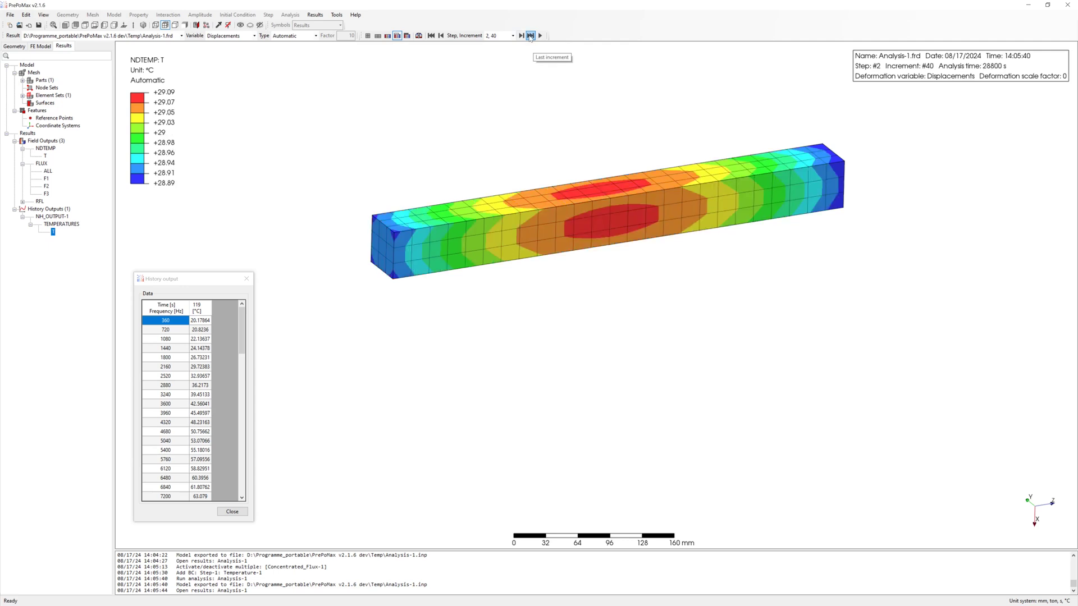
Step: Plot node 119's temperature history, rising from 20 to about 73 °C then cooling near 29 °C
drag(242, 330, 233, 490)
key(ctrl+a)
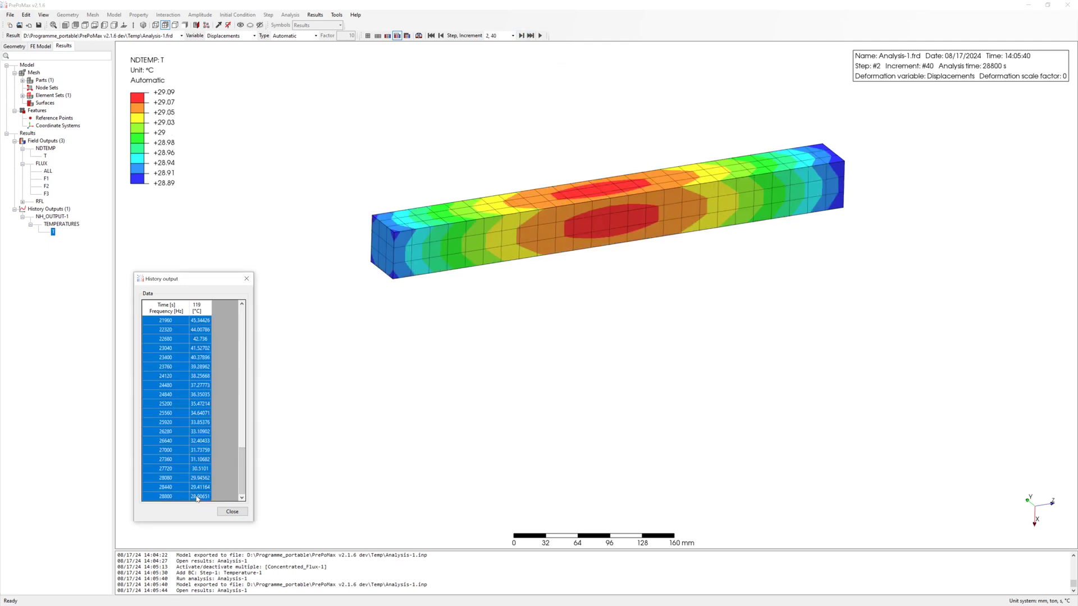
right_click(197, 496)
click(225, 533)
drag(374, 281, 792, 271)
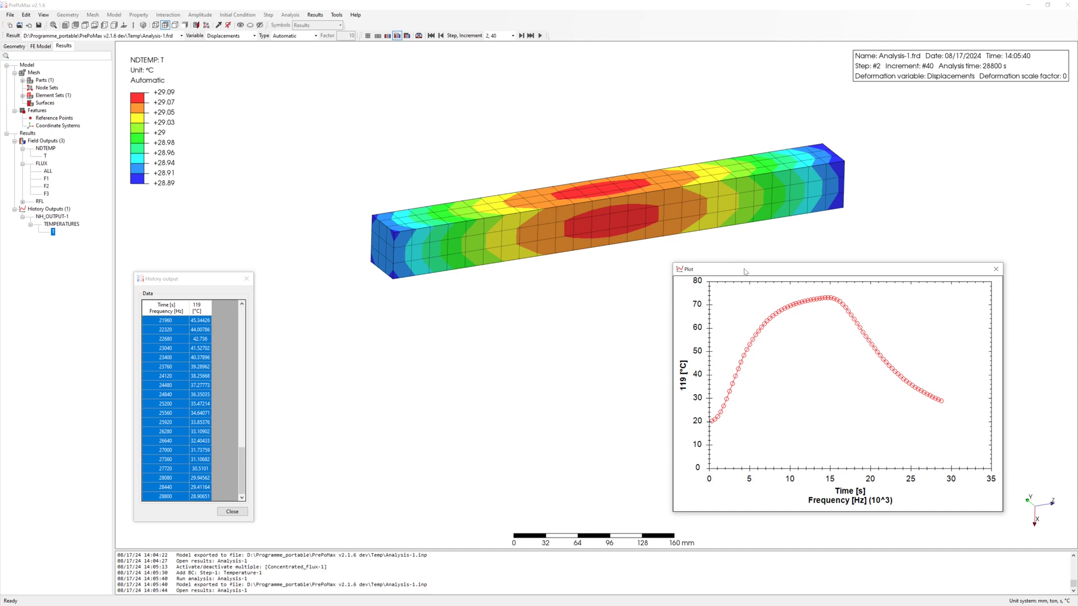
drag(744, 272, 752, 285)
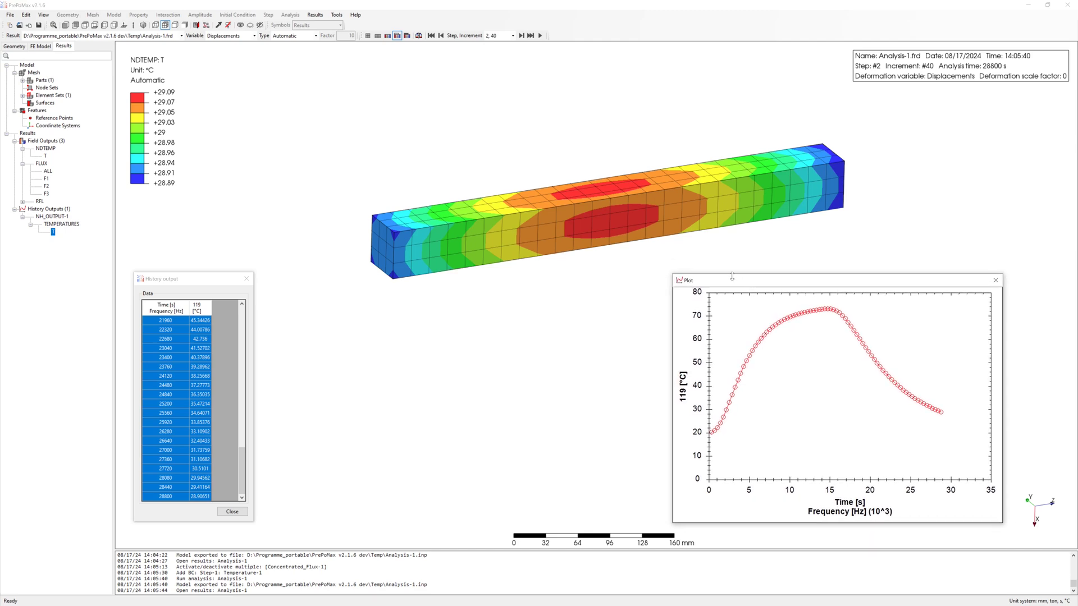